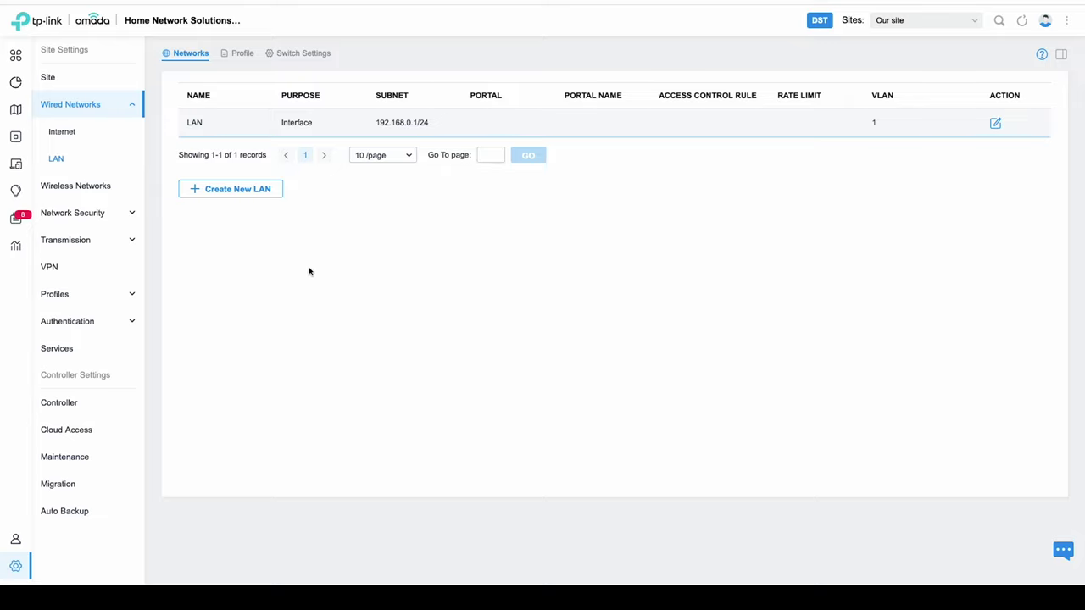
Create a LAN network named WiFi with purpose VLAN and VLAN ID 10, enable IGMP snooping, and save it
click(224, 195)
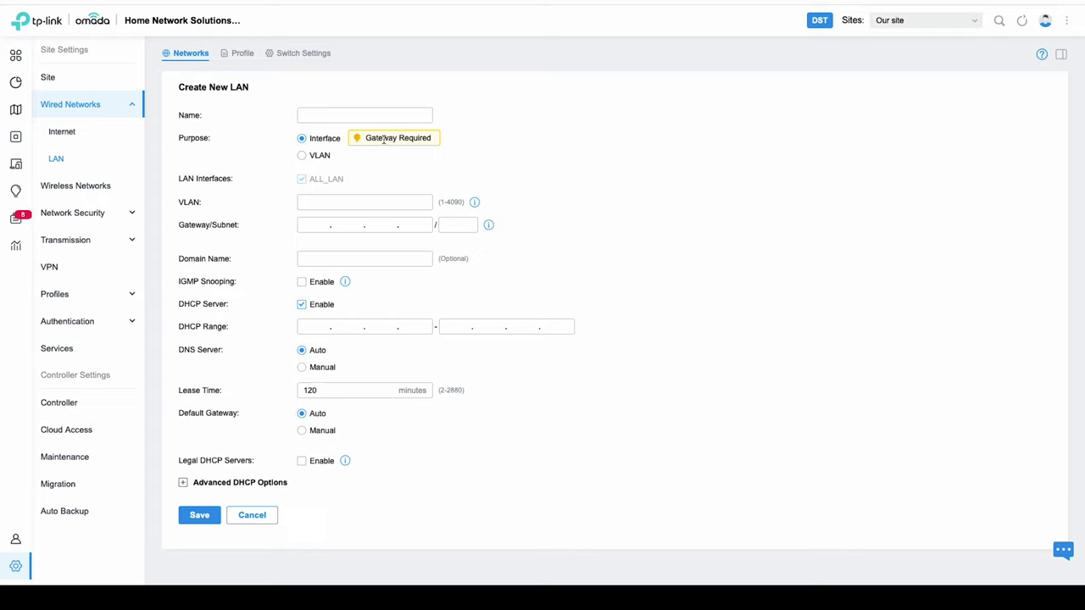
click(302, 157)
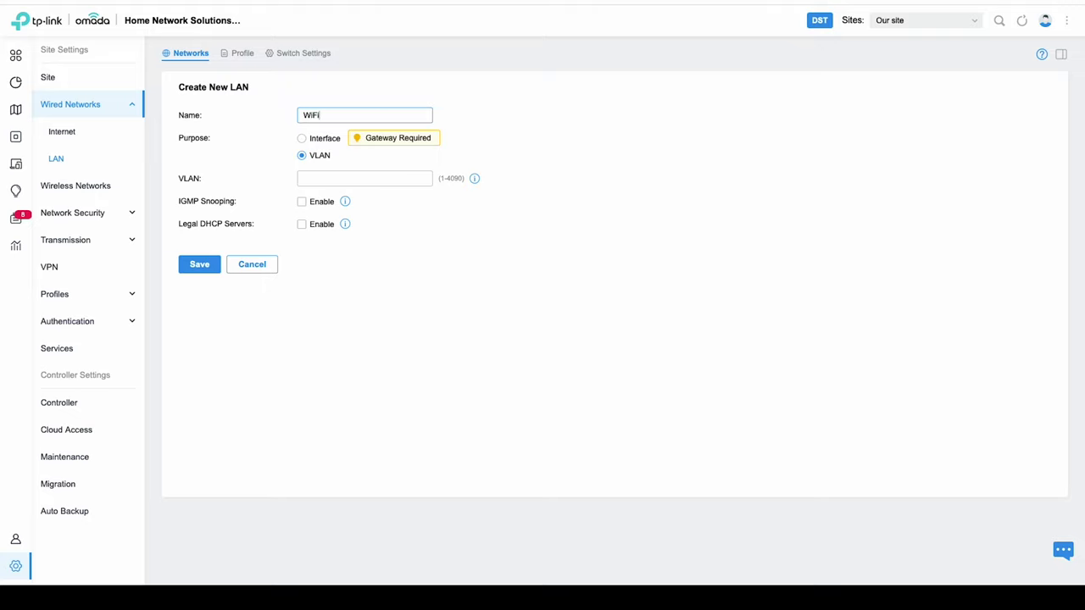
click(365, 178)
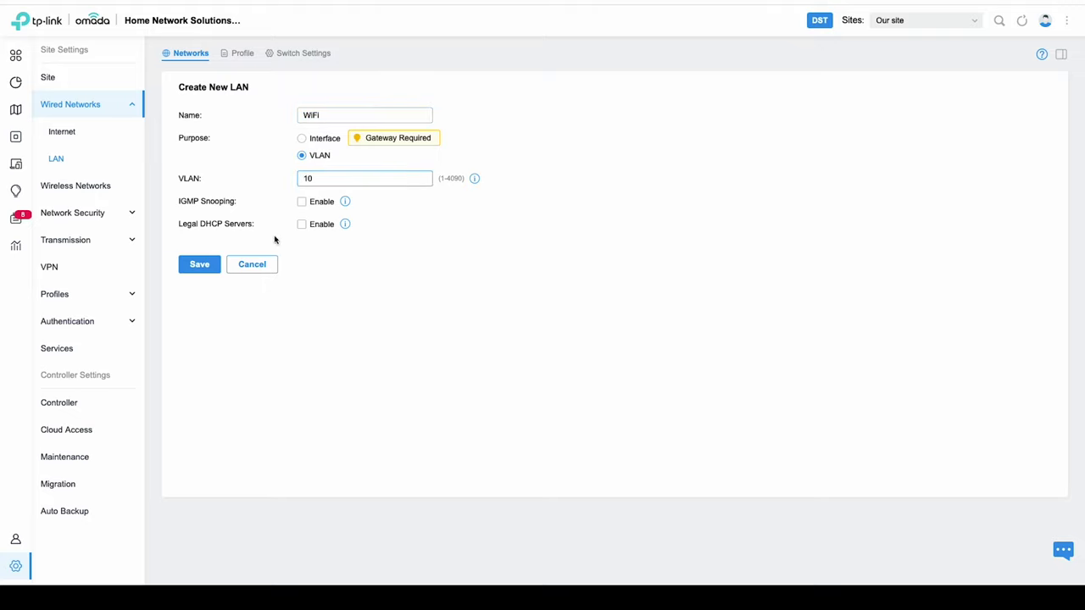
click(301, 202)
click(200, 265)
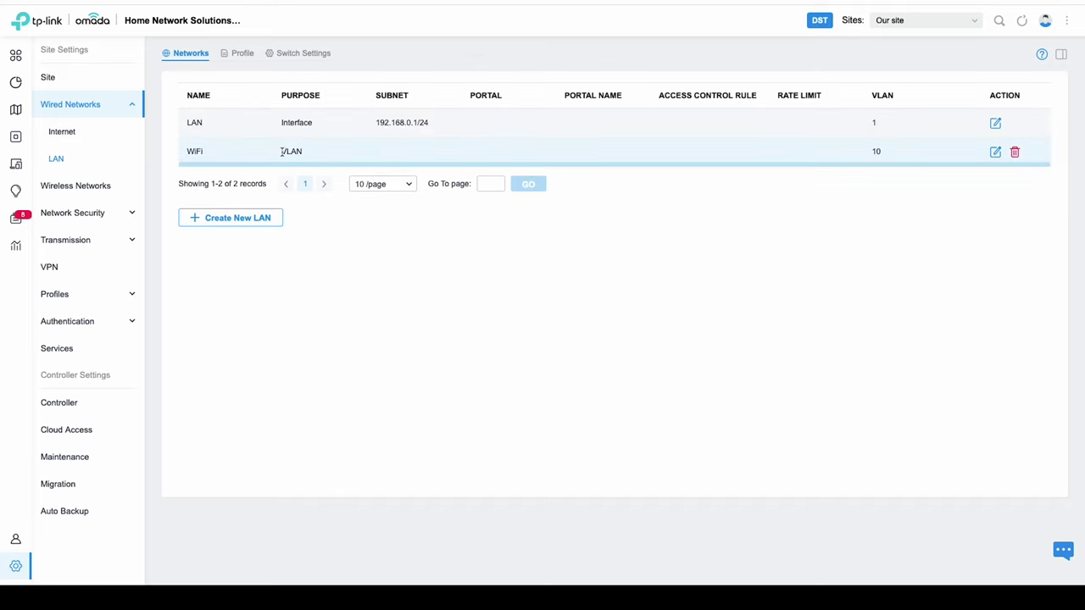
double_click(877, 151)
Create a LAN network named VOIP with purpose VLAN and VLAN ID 12, enable IGMP snooping, and save it
click(272, 220)
click(316, 115)
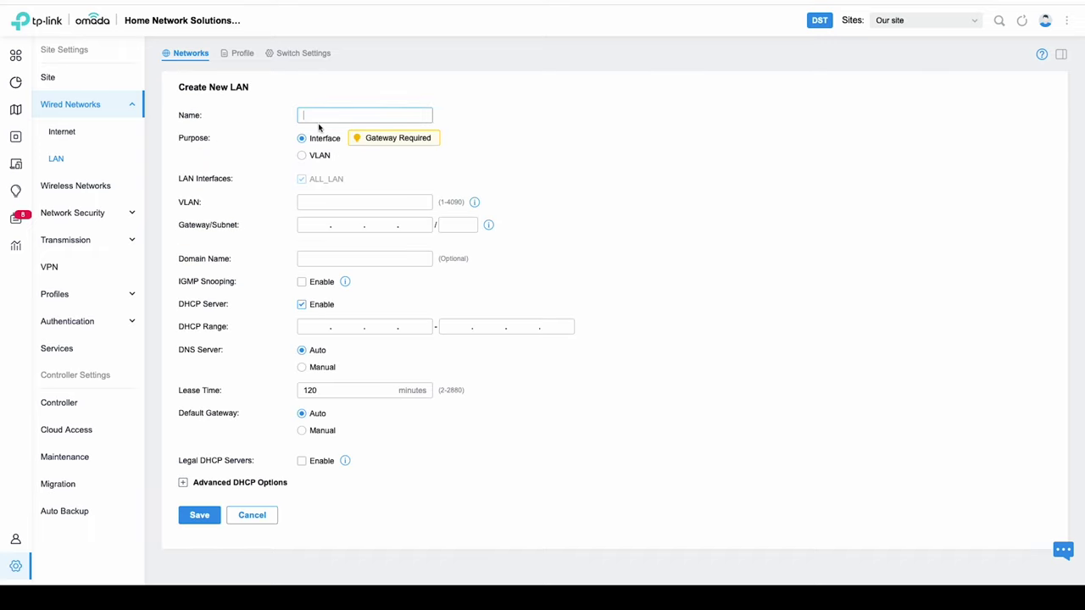
text(VOIP)
click(309, 156)
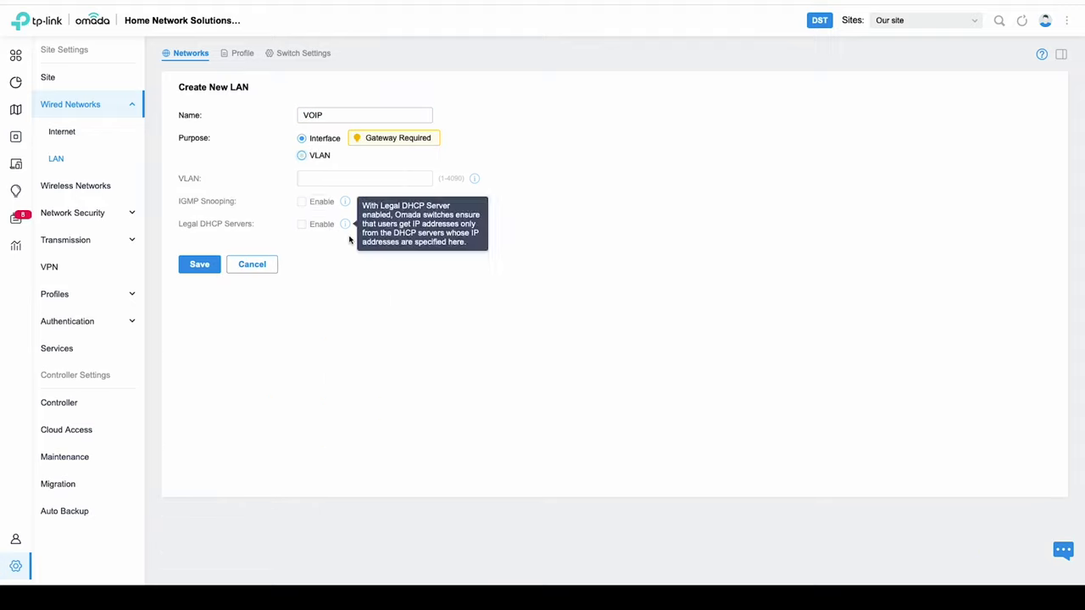
click(320, 179)
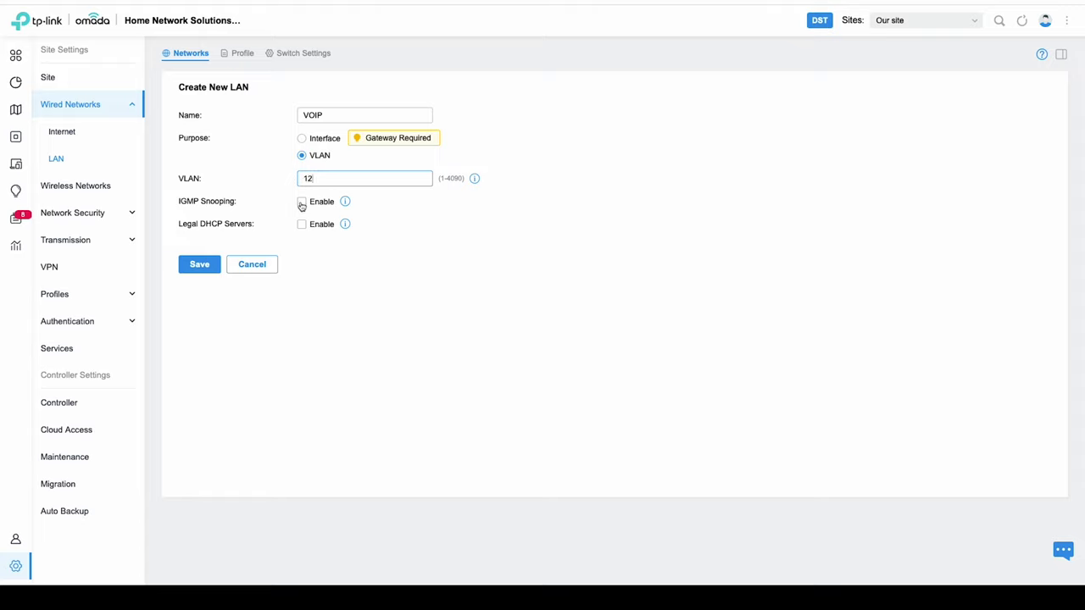
click(302, 203)
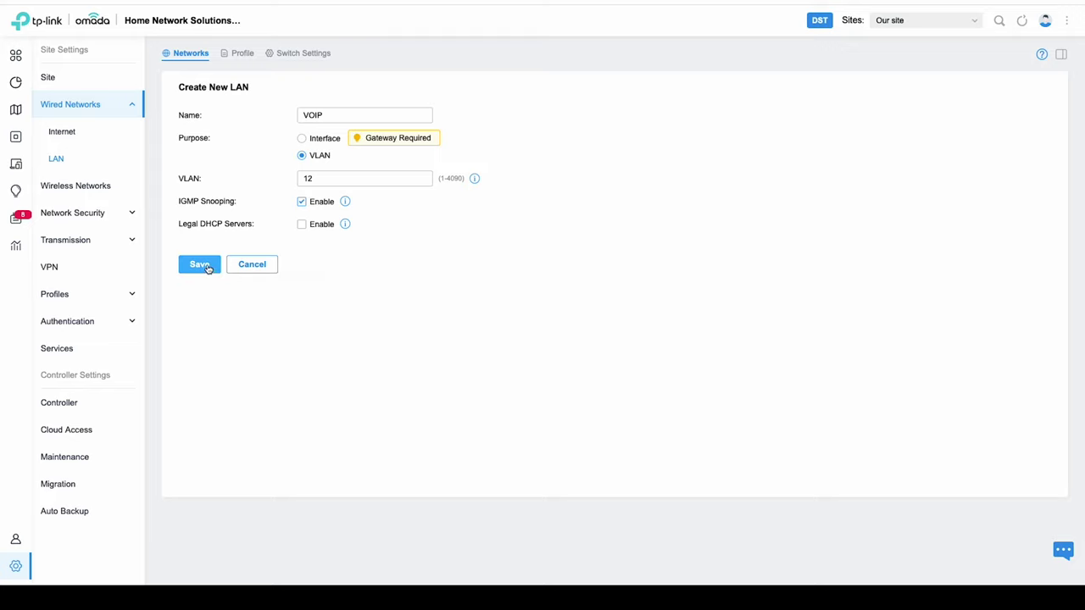
mouse_move(346, 204)
click(201, 265)
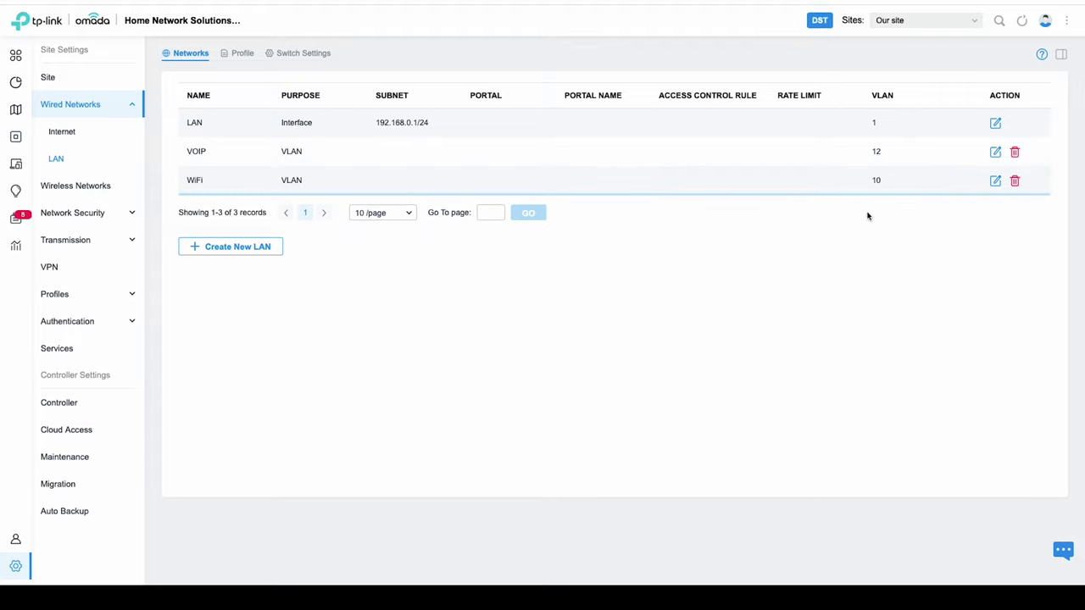
Examine the network settings of the VOIP port profile and return to the profile list
click(243, 53)
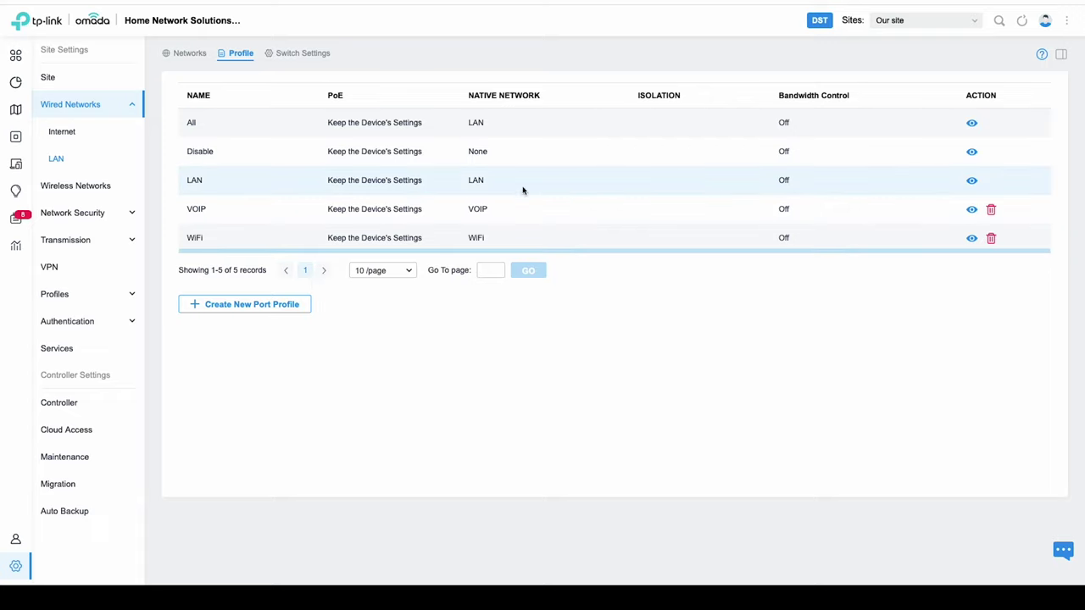
click(971, 209)
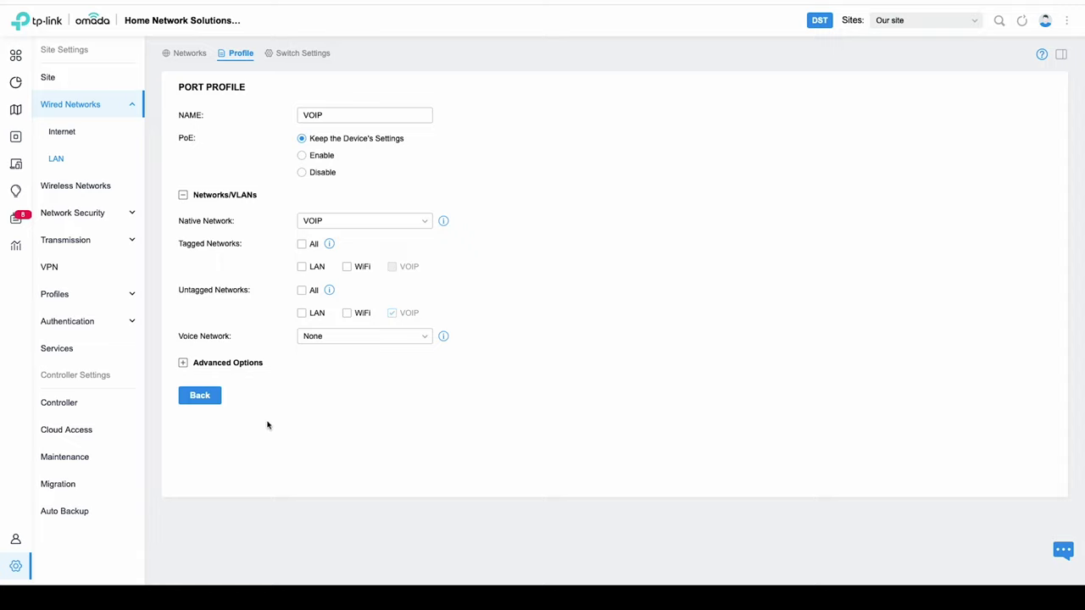
click(194, 394)
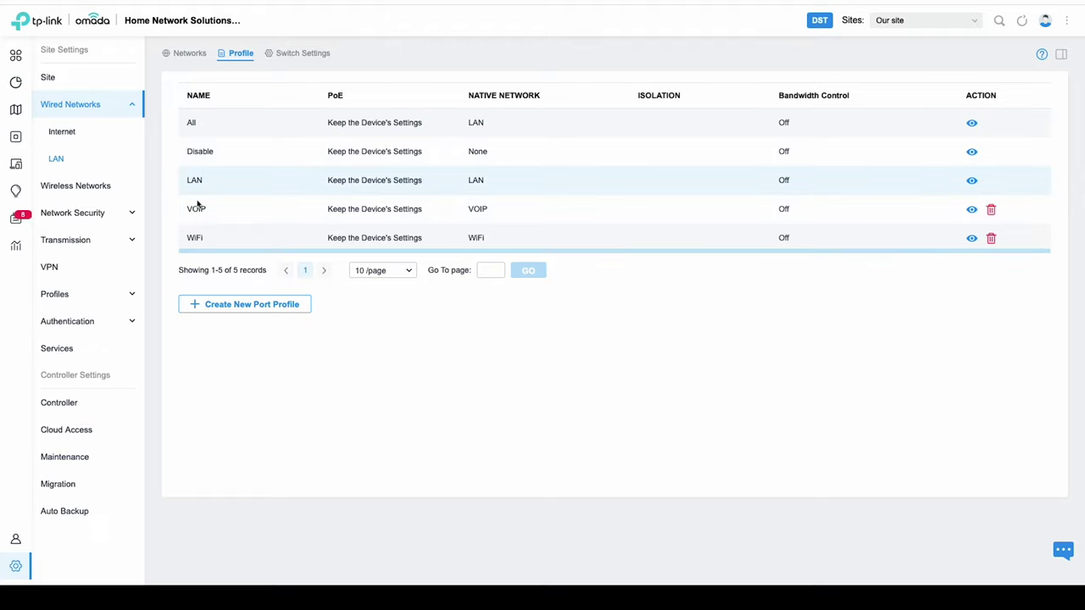
Create a port profile named Edge Port with native network LAN, VOIP as tagged network and a voice network selected, and save it
click(258, 305)
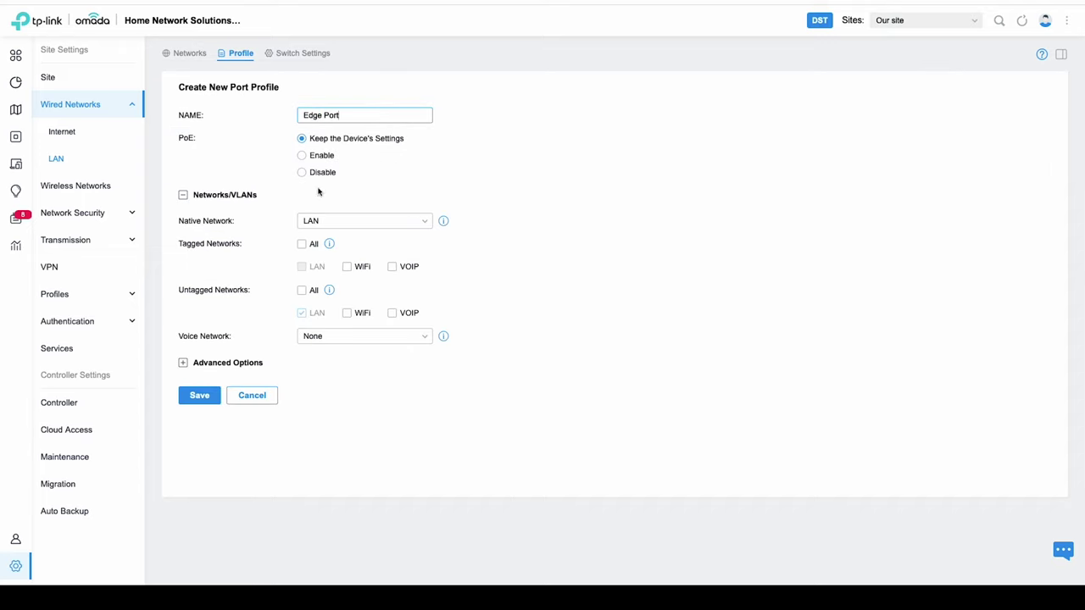
click(341, 224)
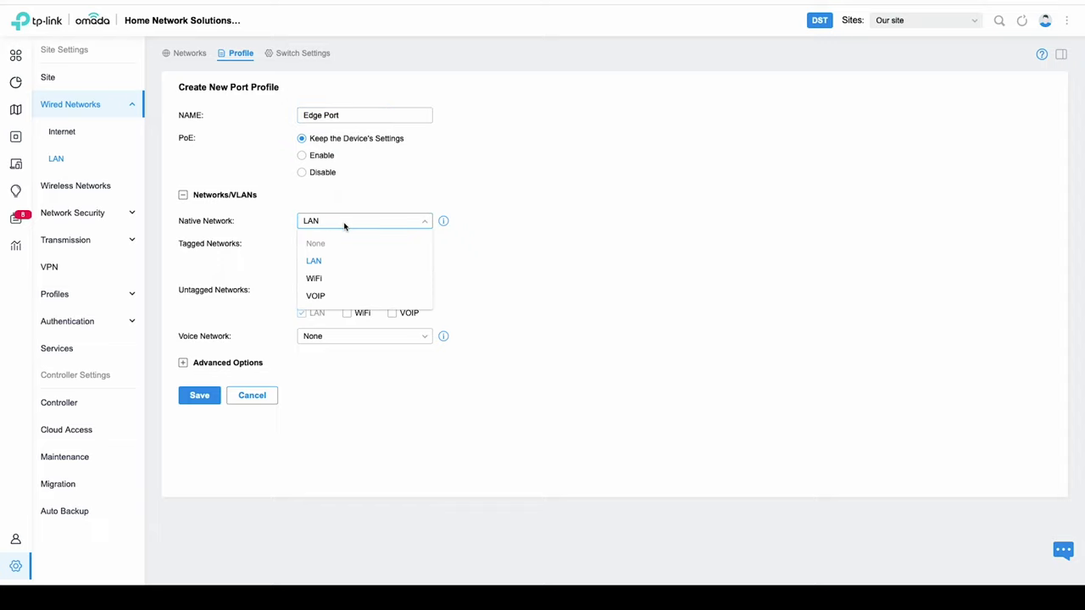
click(339, 260)
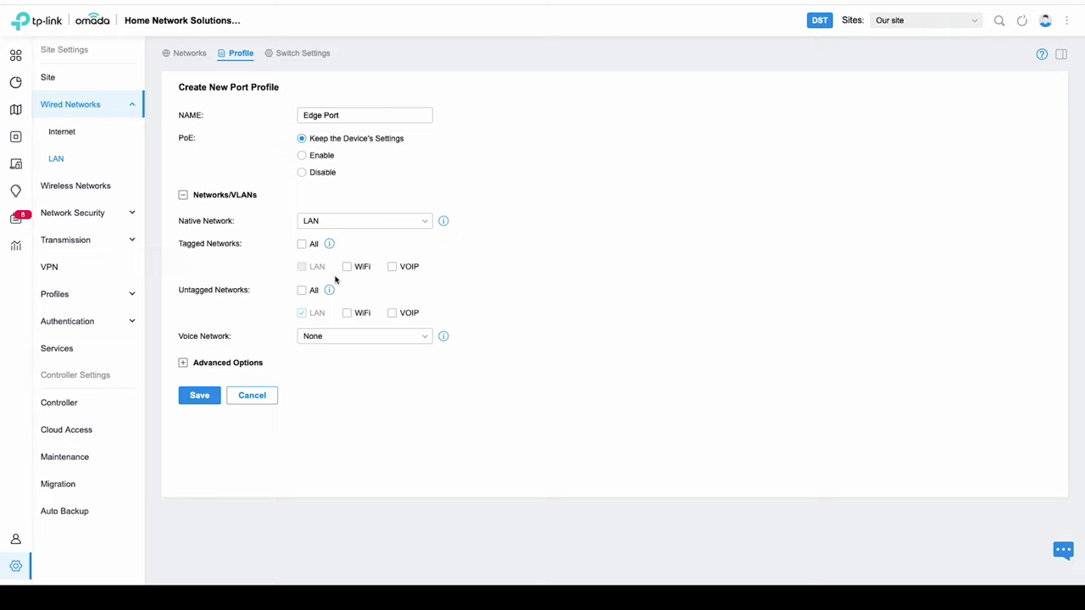
click(392, 267)
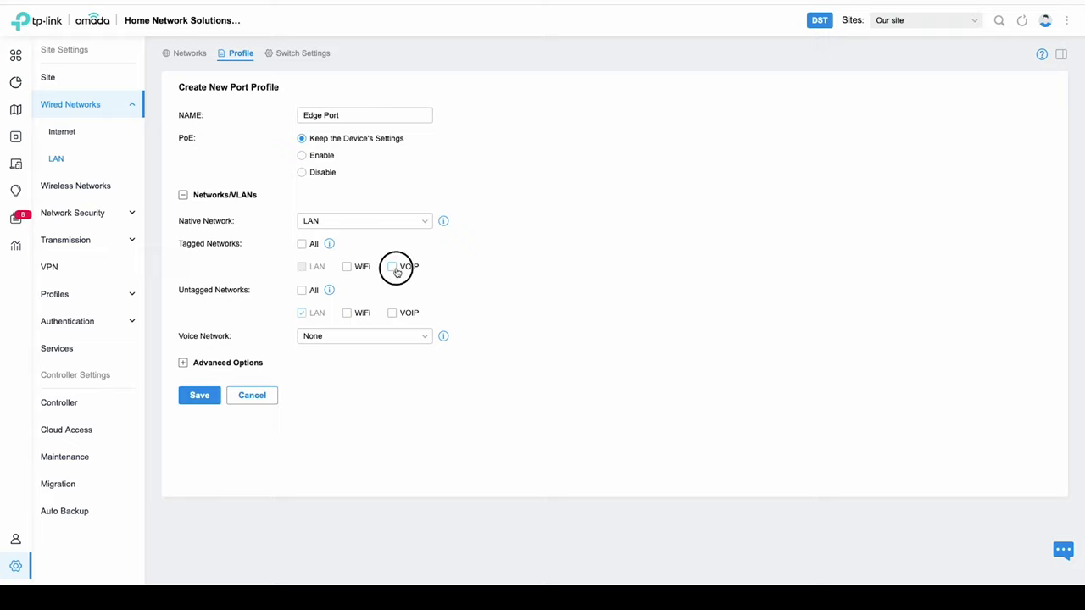
click(308, 339)
click(319, 413)
click(219, 397)
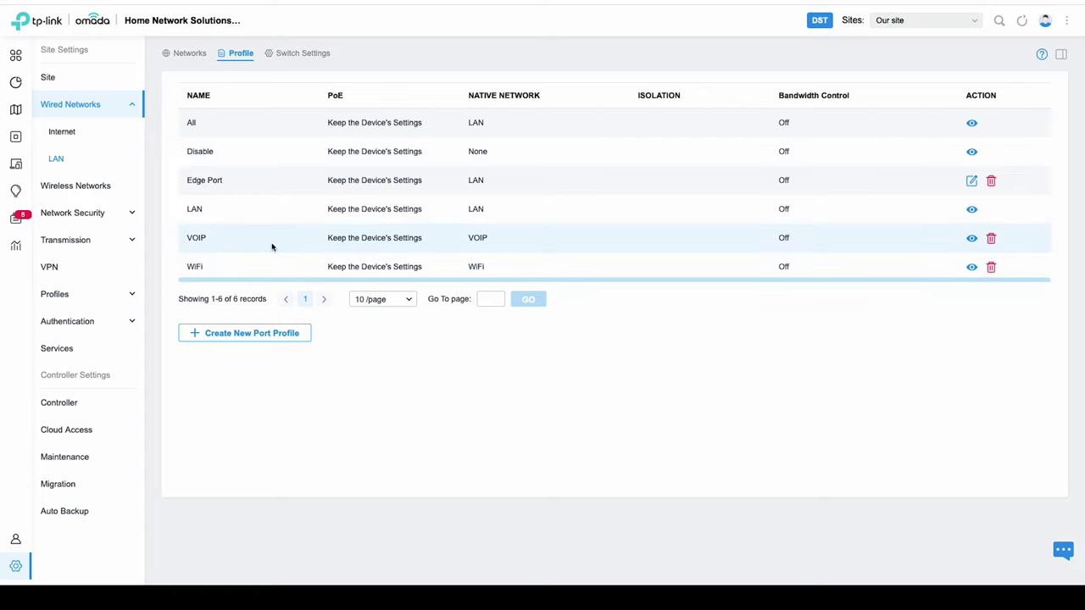
Review the networks, the port profiles and the profile assignments of the 48 port switch's ports in the wired LAN settings
click(185, 56)
click(227, 58)
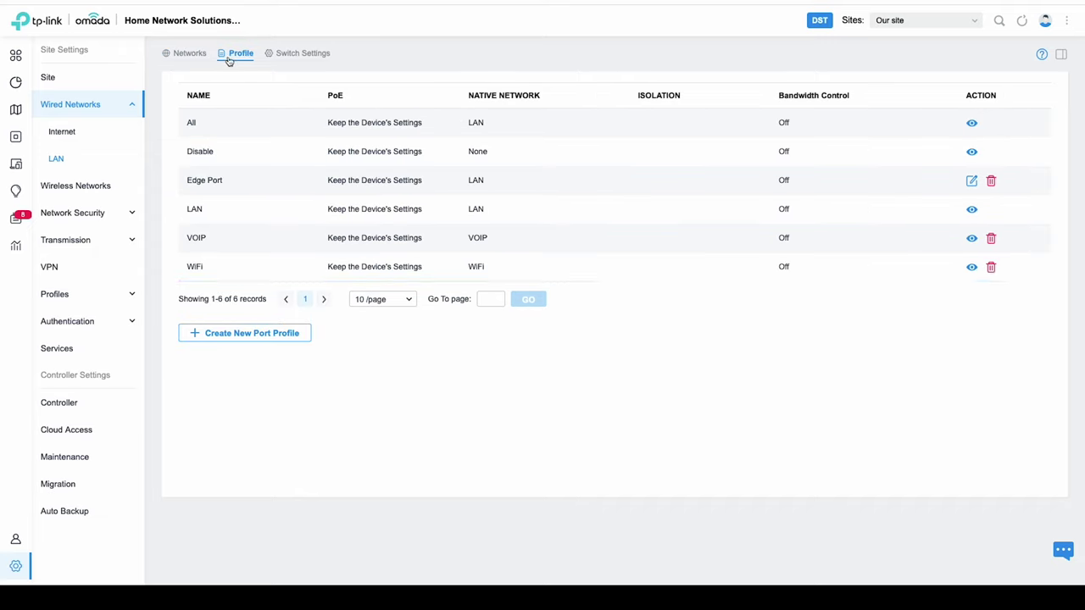
click(274, 56)
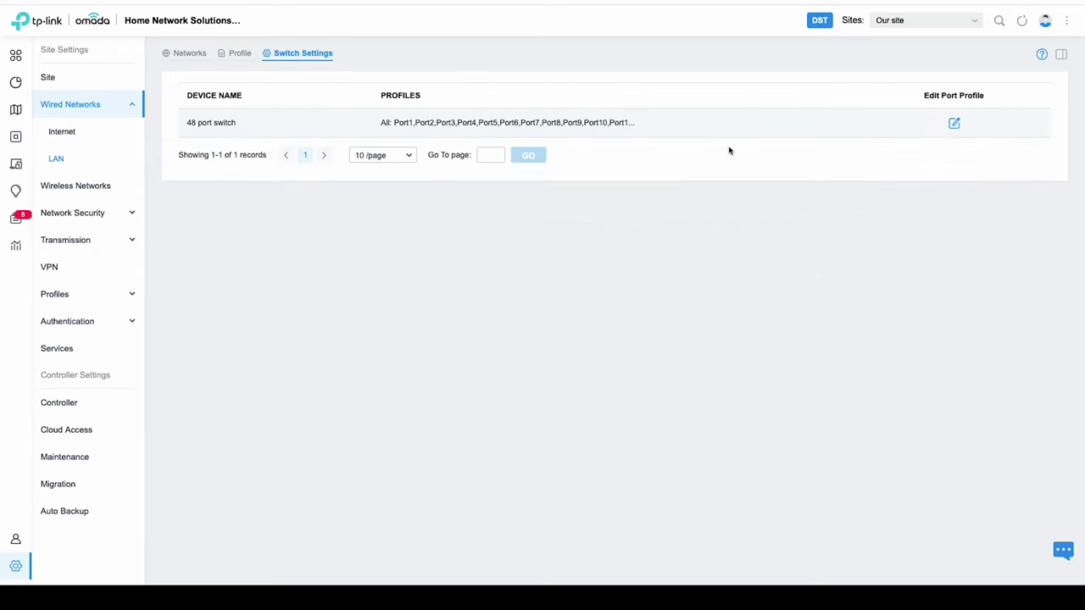
click(954, 123)
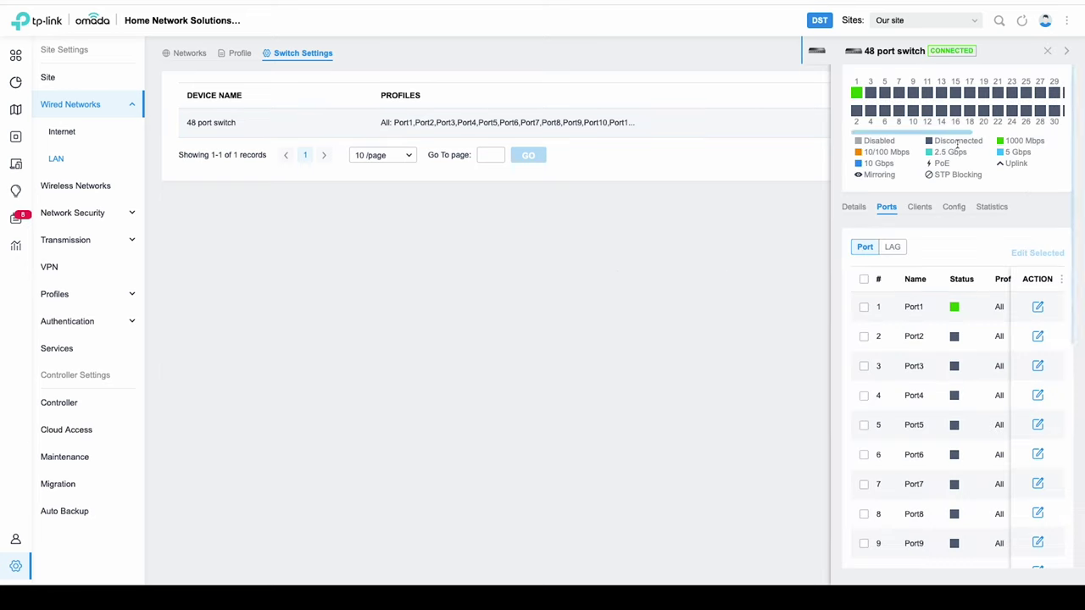
click(481, 324)
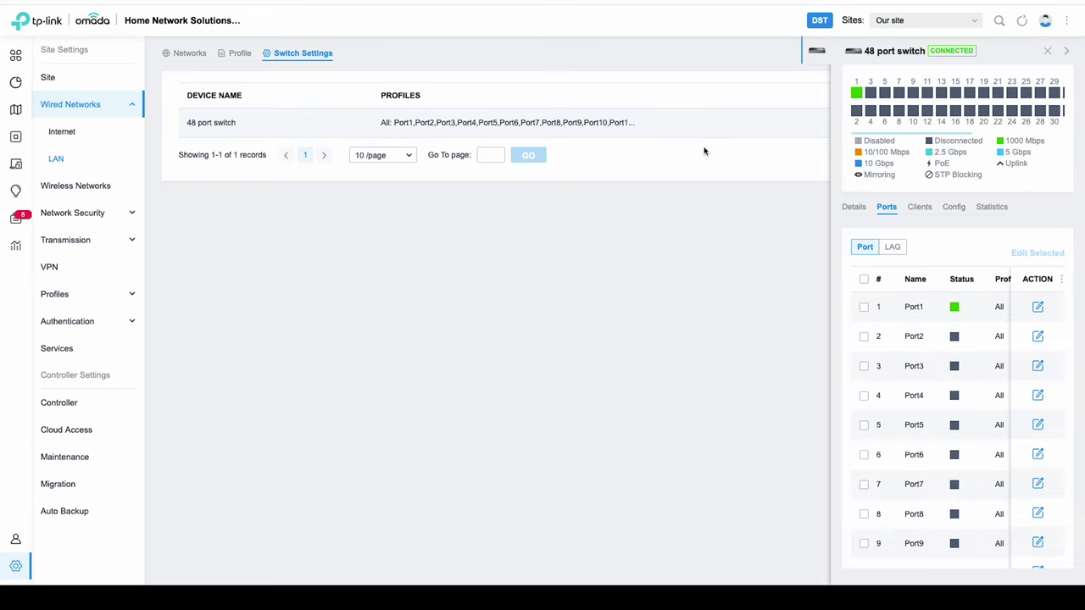
click(1065, 52)
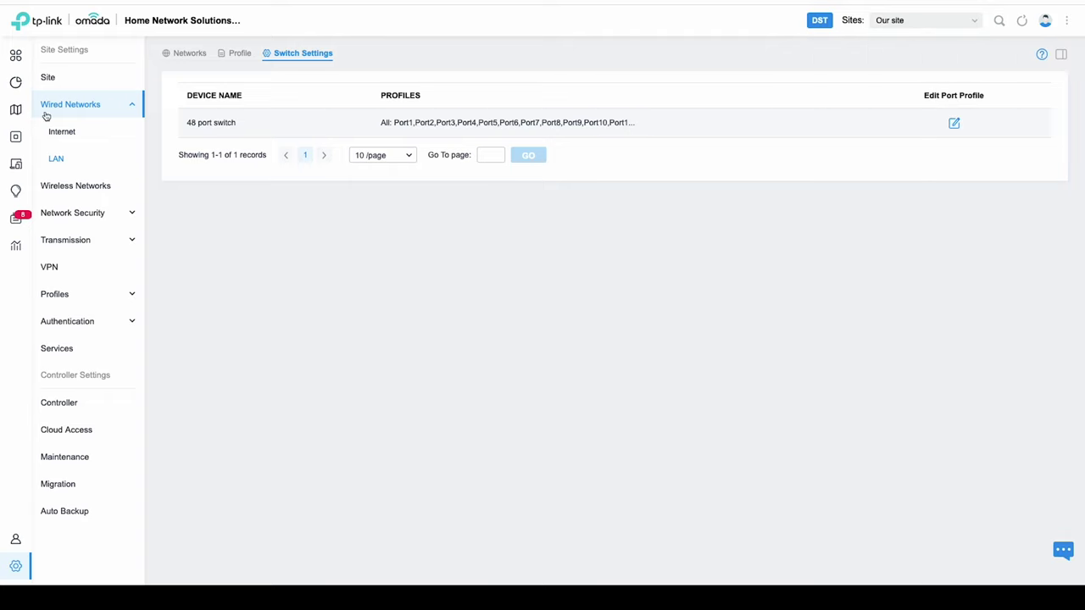
Open the 48 port switch from the device list and display its ports
click(26, 139)
click(162, 153)
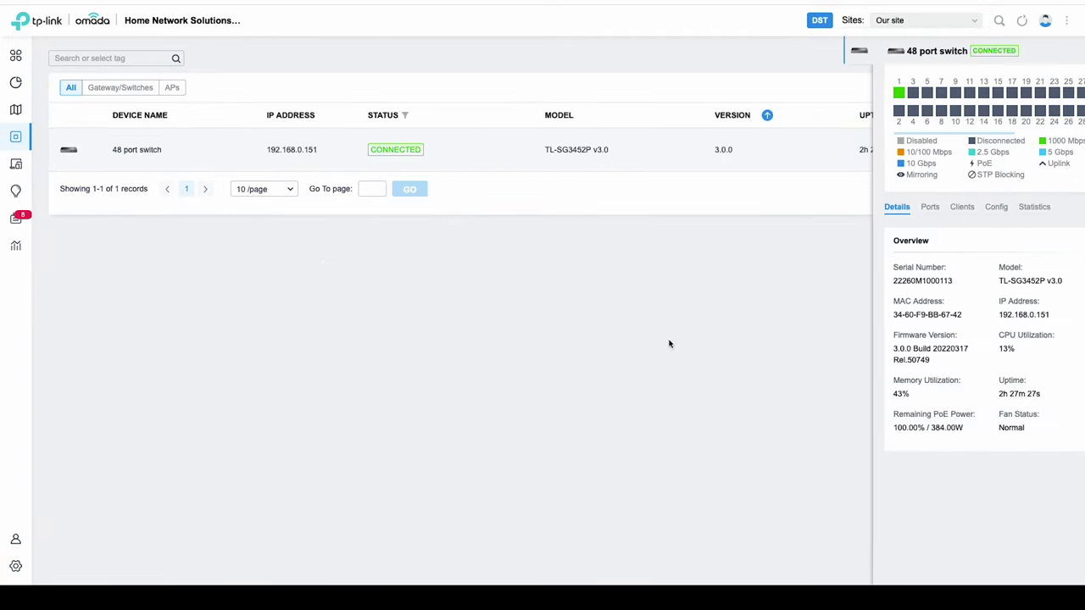
click(887, 207)
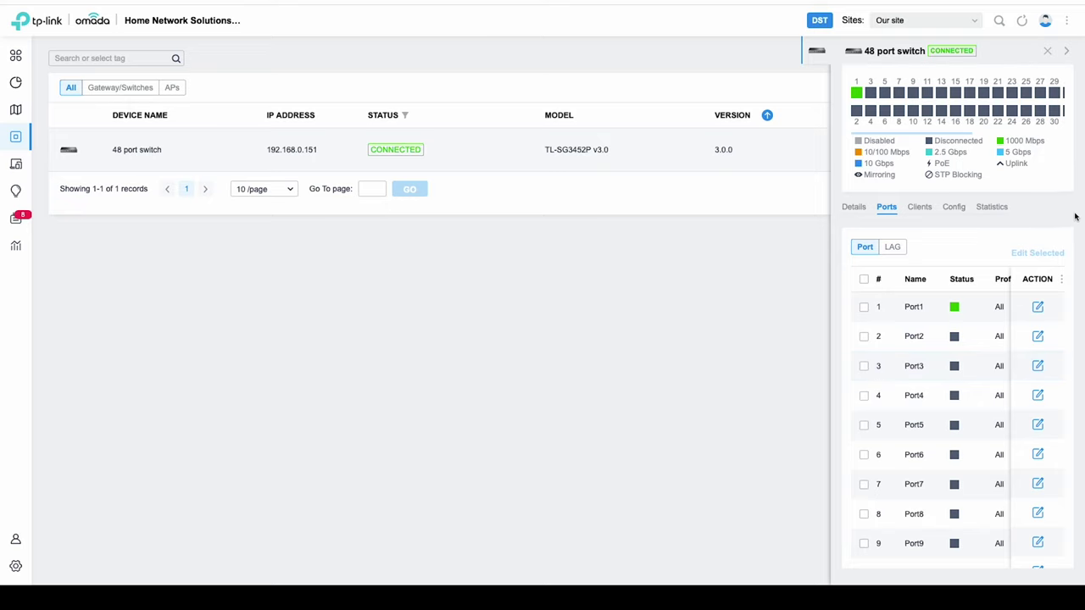
drag(1070, 223, 1077, 271)
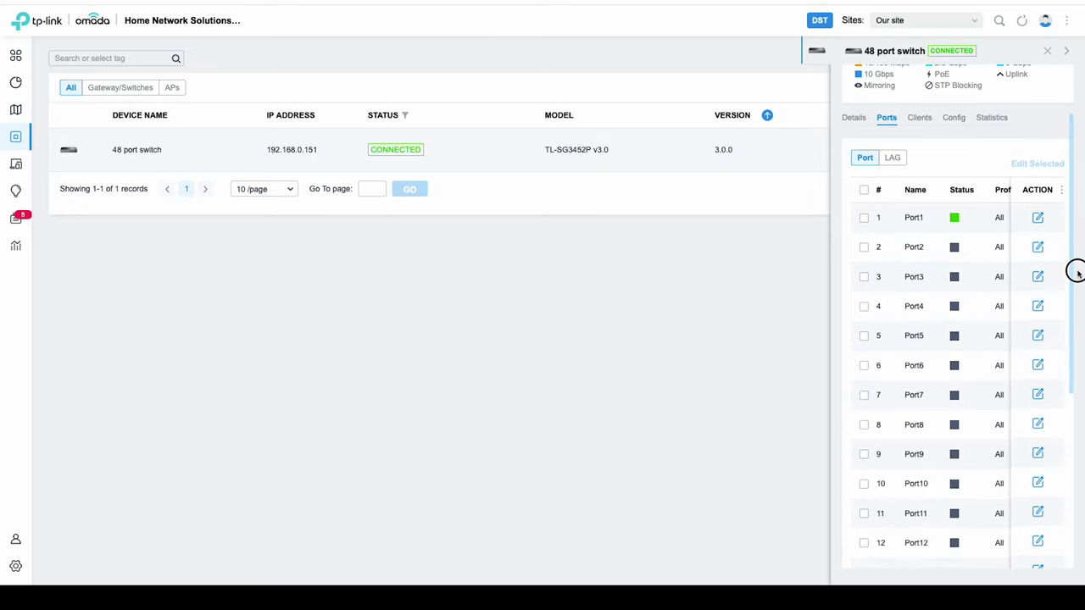
Rename port 2 of the switch as Edge Port 1, assign it the Edge Port profile, and apply the changes
click(1038, 248)
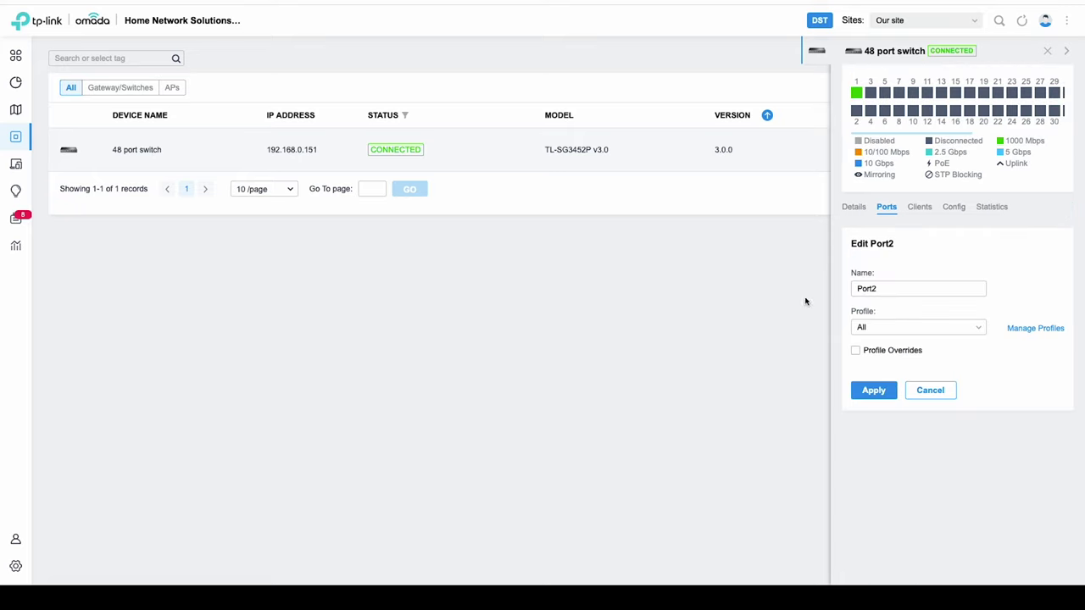
click(891, 289)
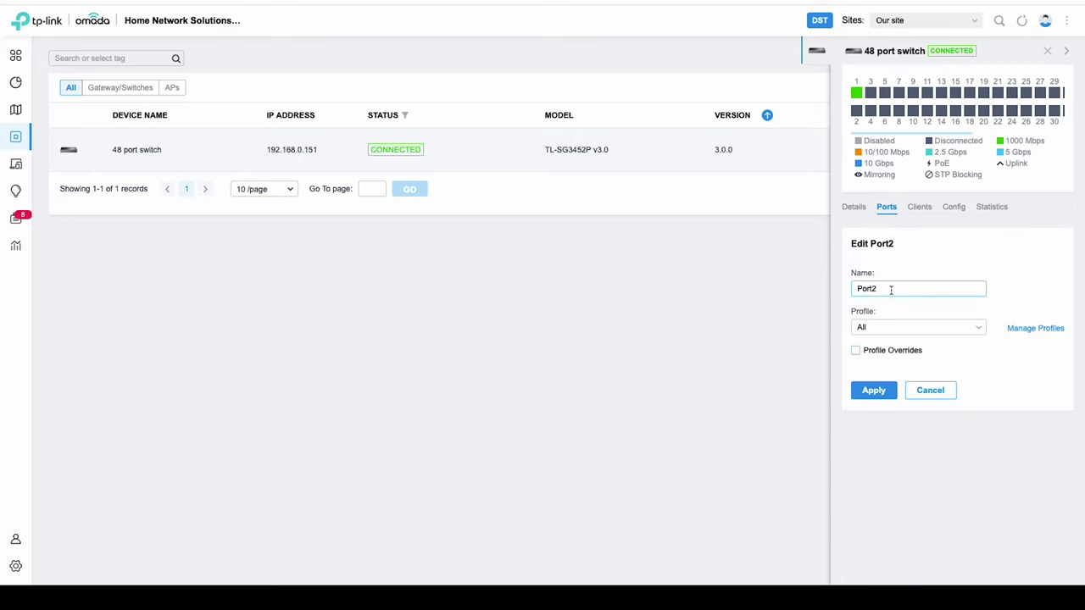
drag(891, 289, 840, 291)
text(Edge)
click(931, 339)
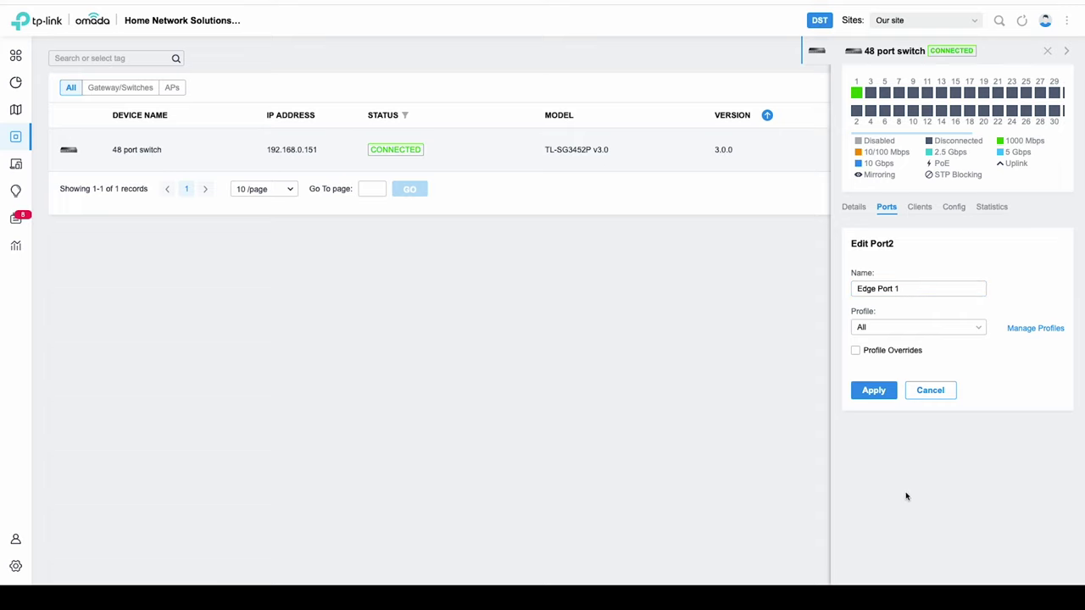
click(890, 328)
click(889, 437)
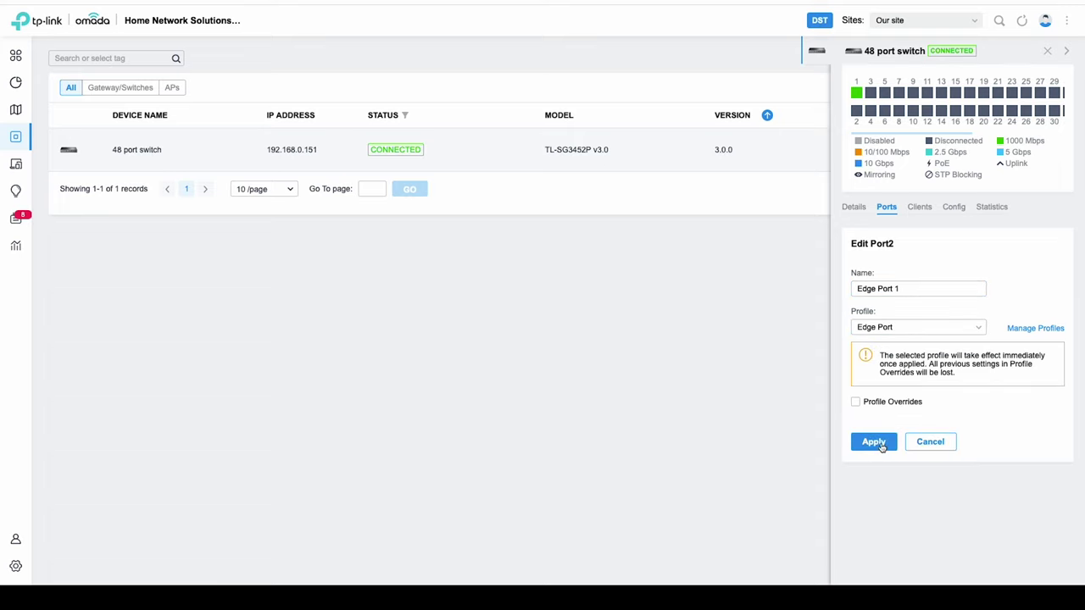
click(867, 445)
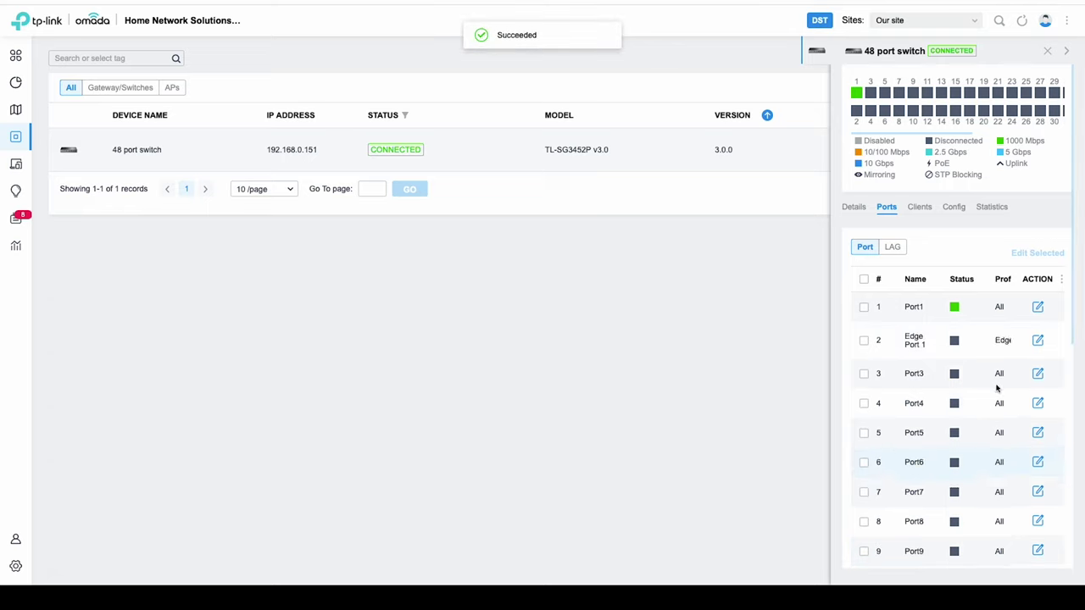
Enter Network Storage as the name of port 3 on the 48 port switch and view the profiles available for it
drag(1066, 254, 961, 308)
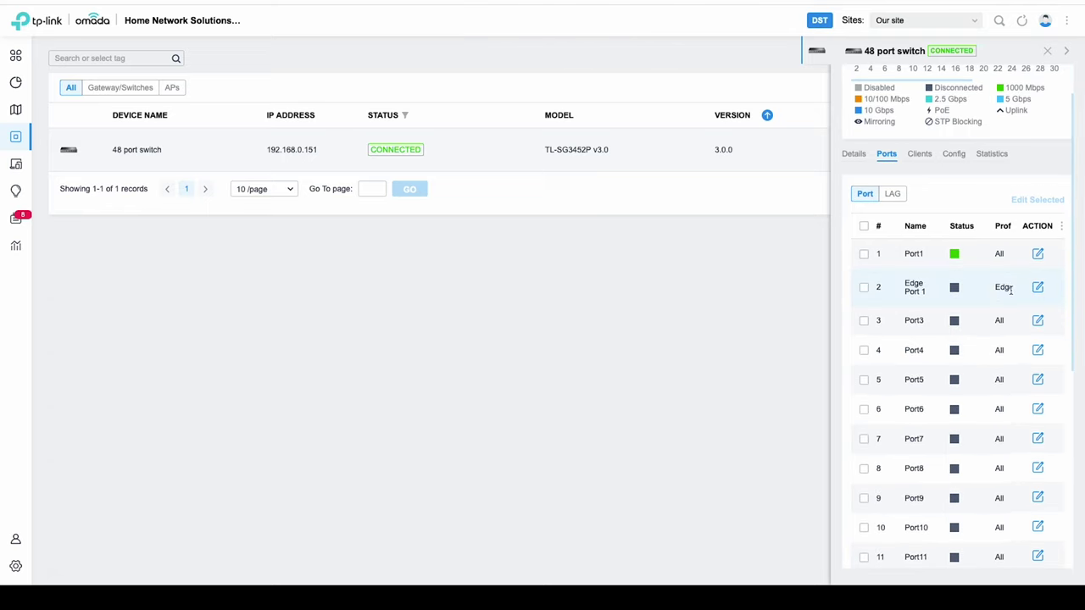
click(1038, 323)
drag(890, 289, 793, 285)
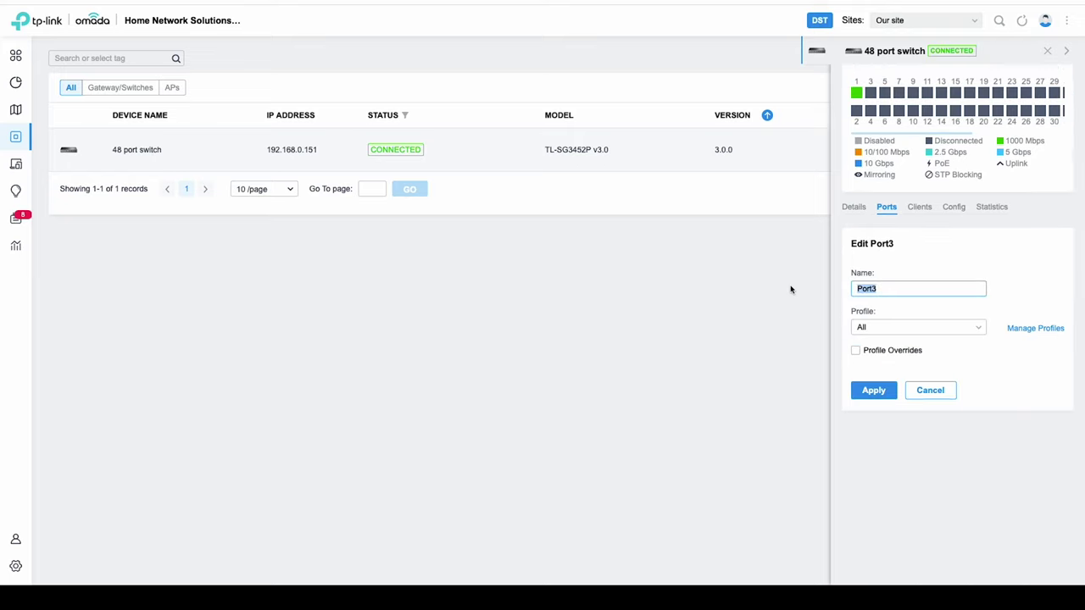
text(Storage)
click(858, 289)
text(Network)
click(925, 329)
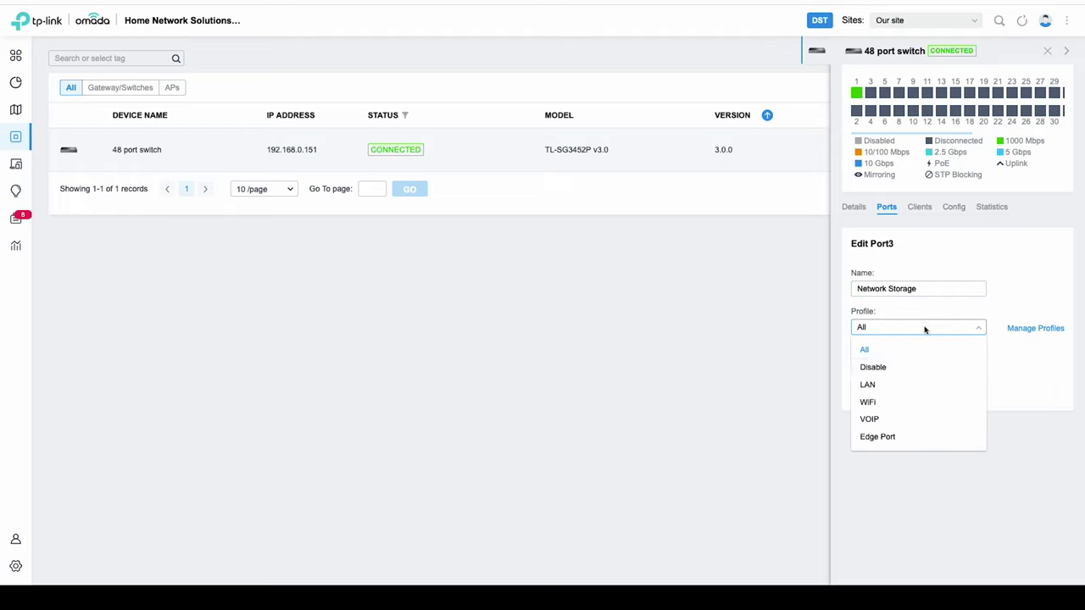
click(975, 328)
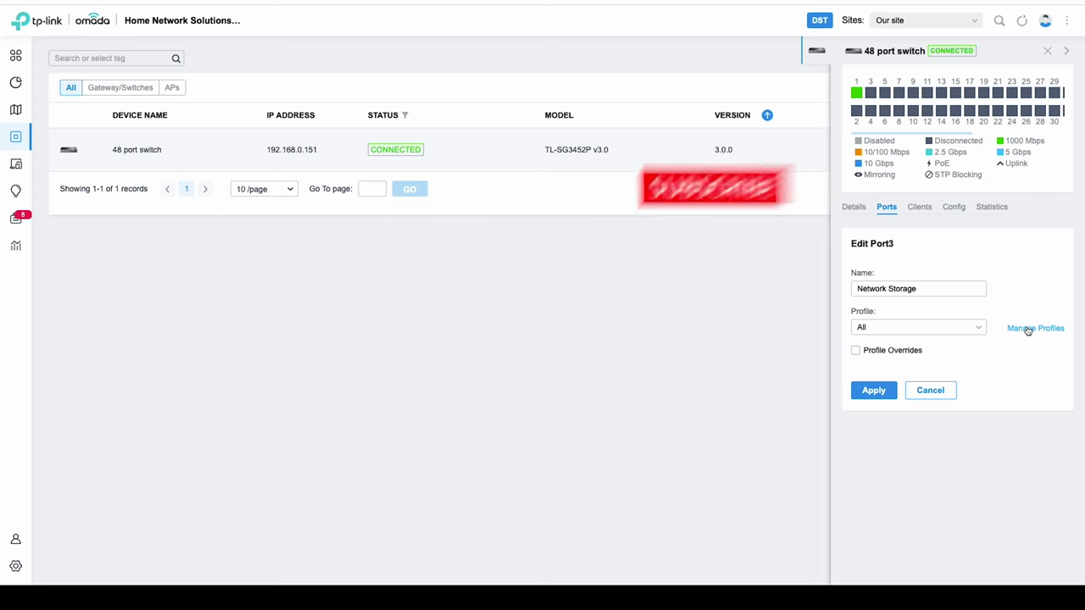
Go to profile management from port 3's settings and review the networks, port profiles and switch settings
click(1029, 329)
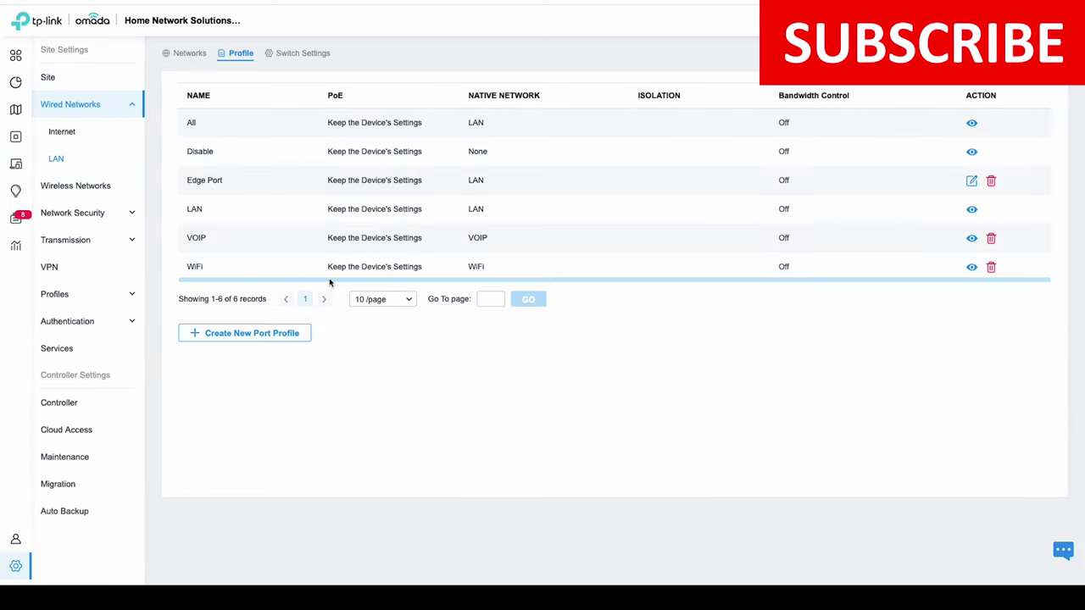
click(189, 54)
click(241, 55)
click(203, 54)
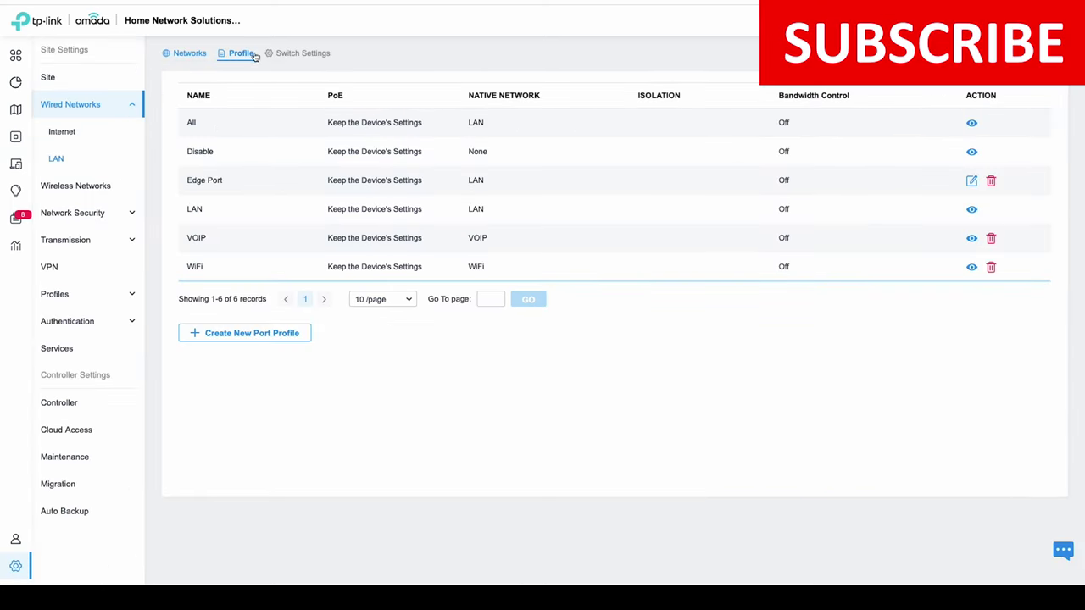
click(303, 53)
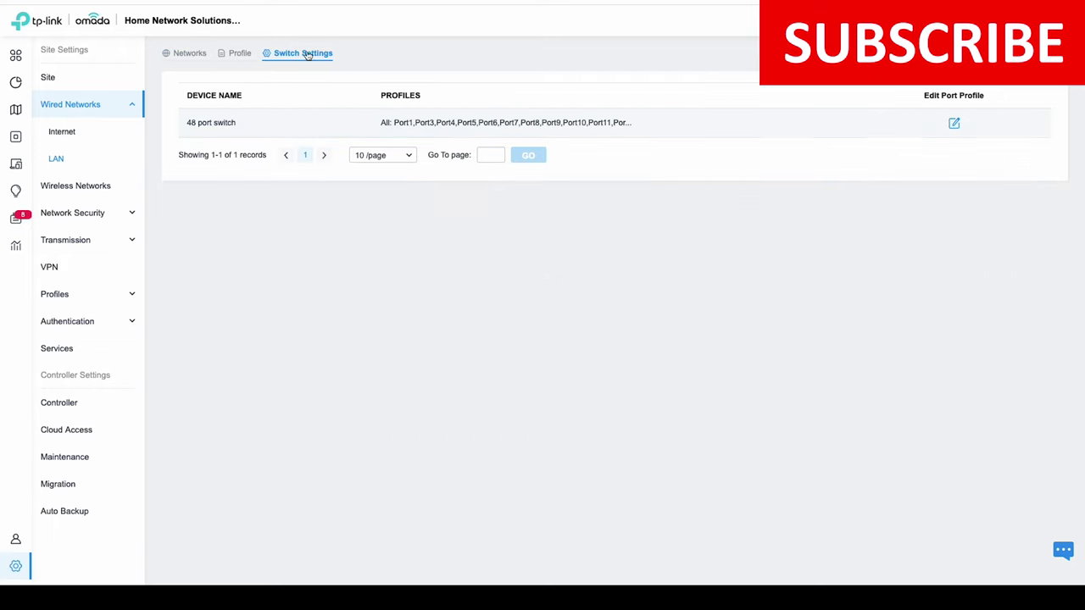
Open the 48 port switch's ports from the switch settings and check port 3's edit options without changing them
click(954, 123)
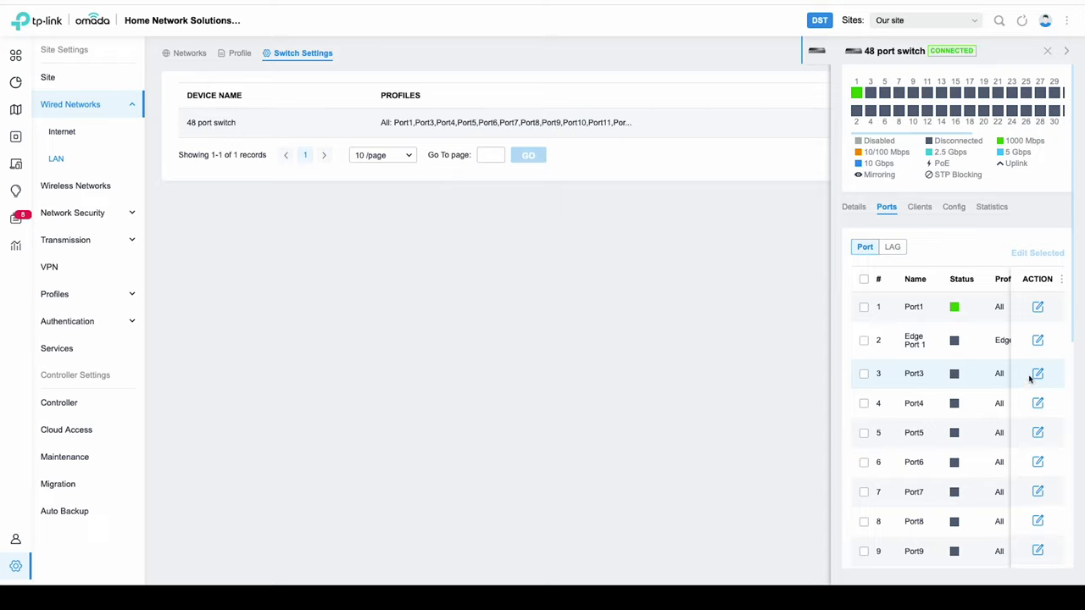
click(1038, 375)
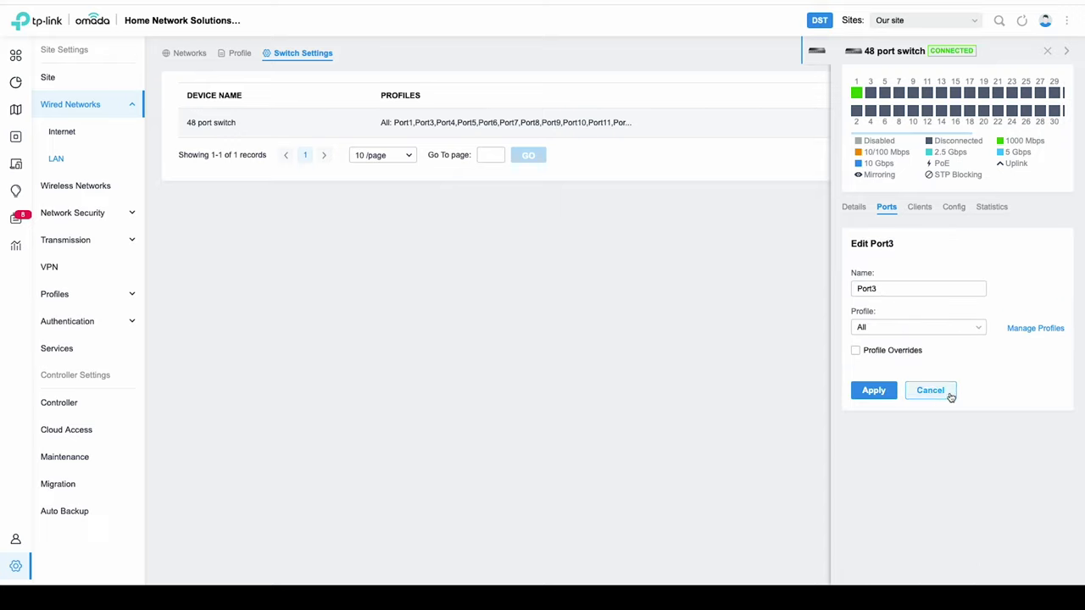
click(978, 328)
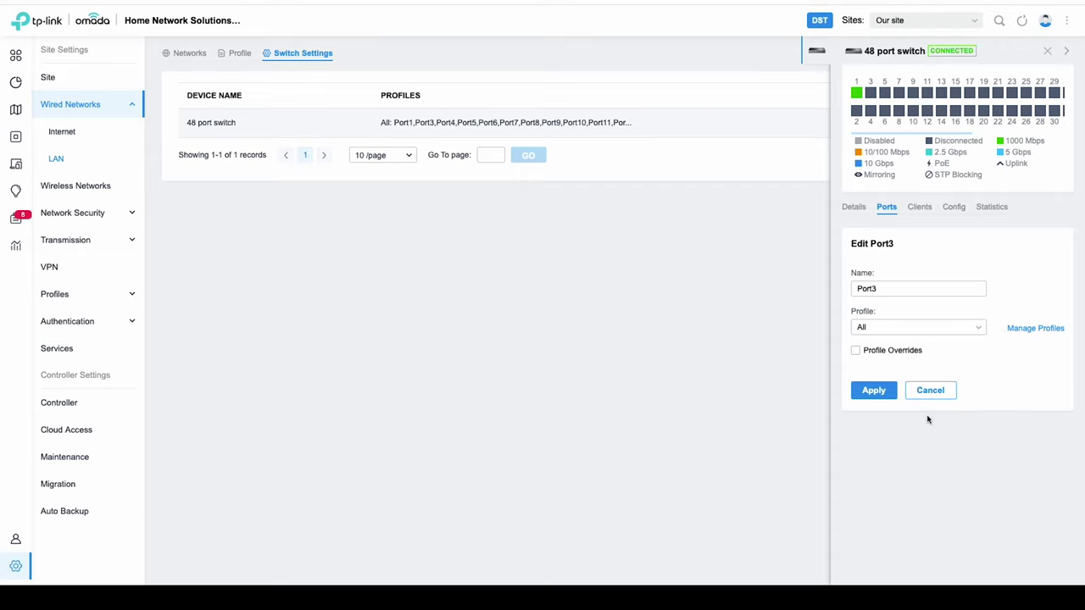
click(930, 390)
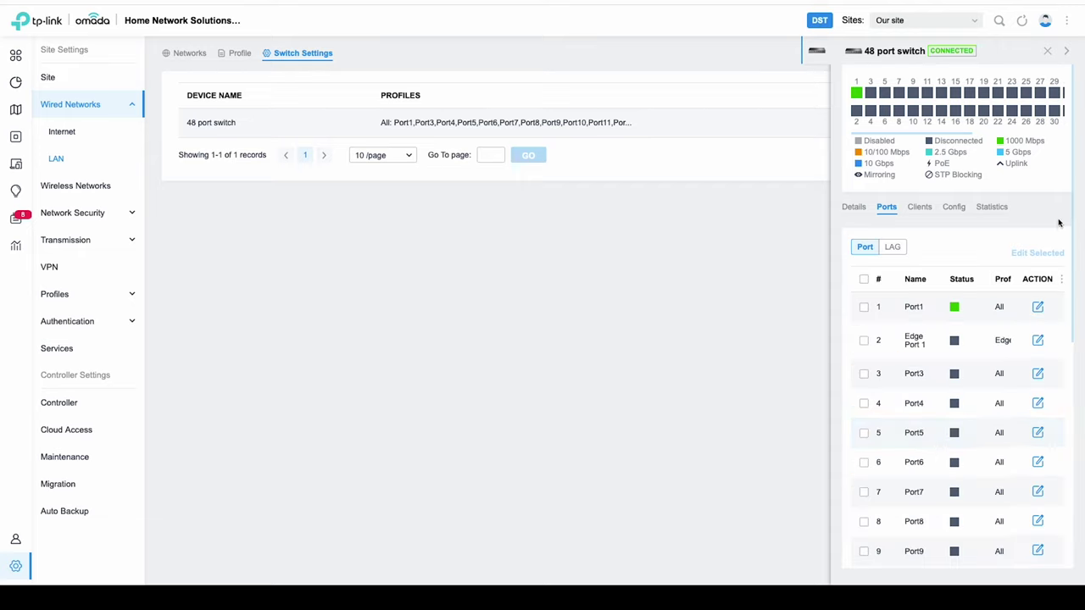
Examine the names and profiles of ports 41 to 52 on the last page of the port list
drag(1072, 222, 1076, 434)
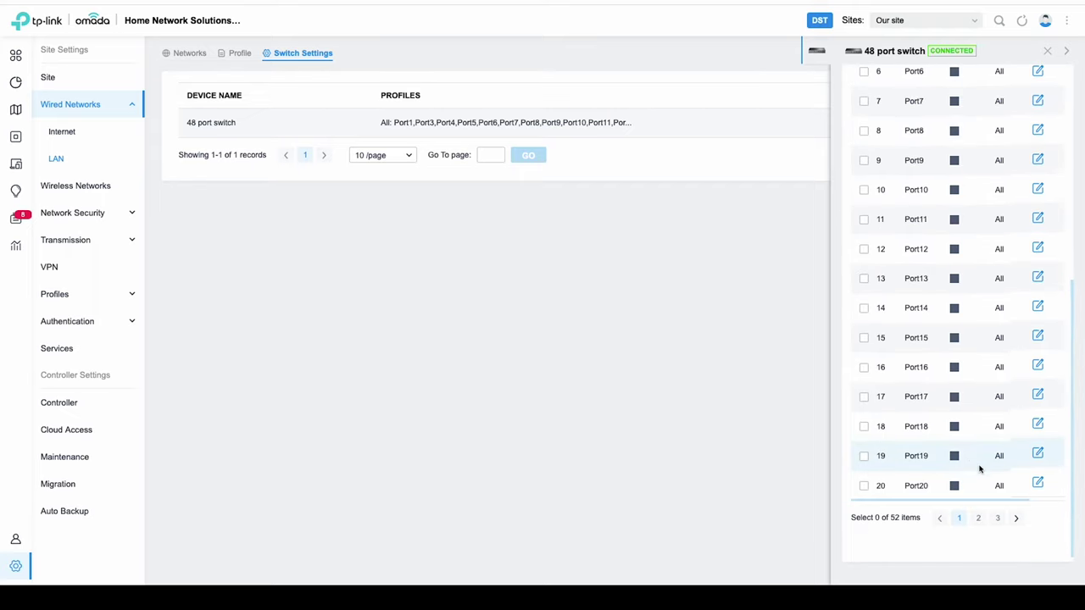
click(998, 516)
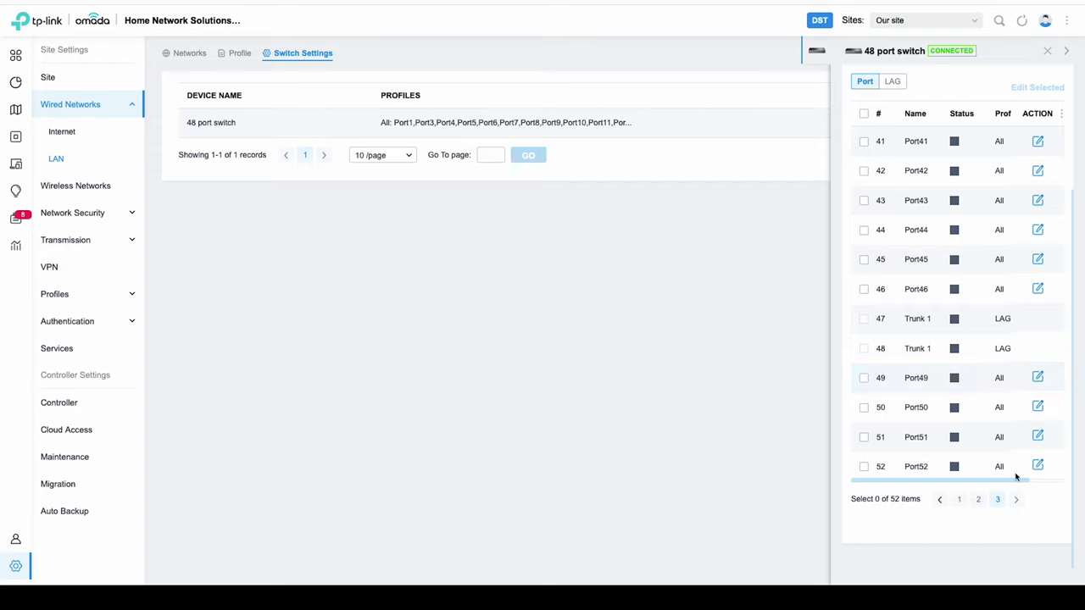
drag(1073, 297, 1021, 174)
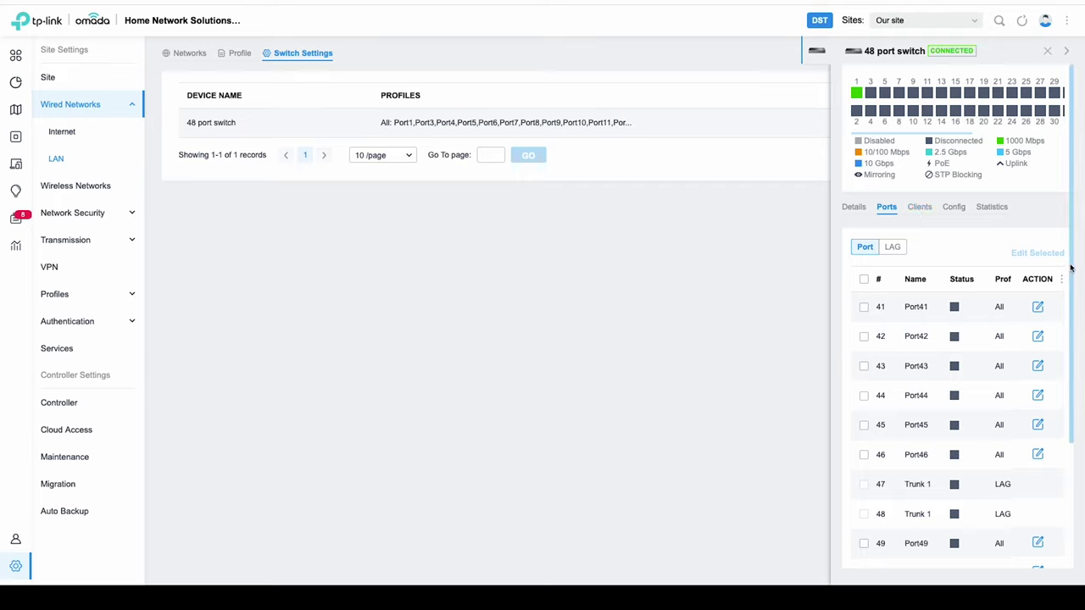
drag(1070, 264, 1073, 399)
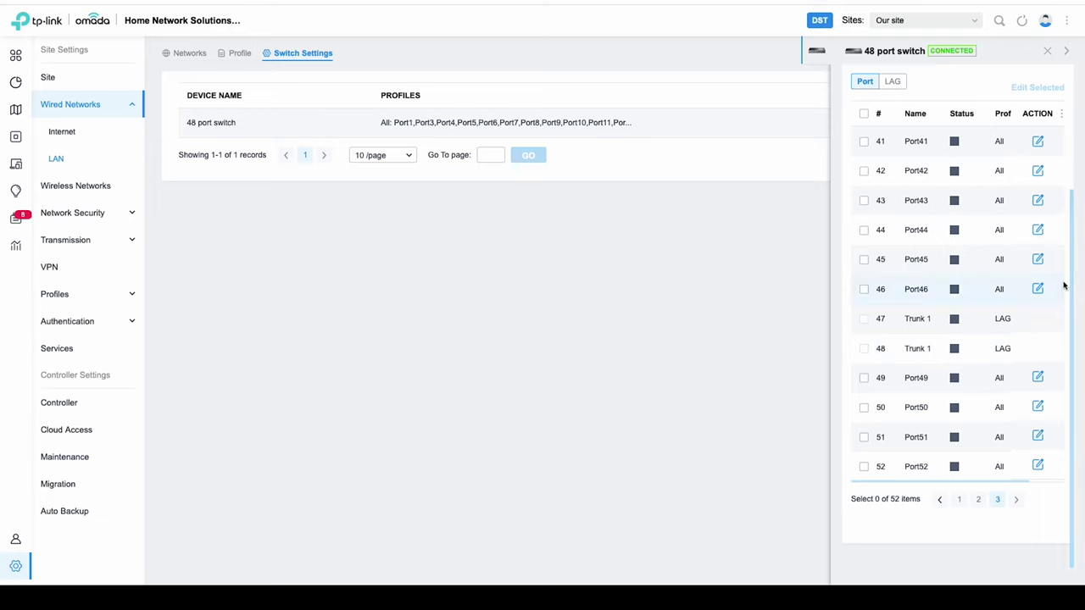
drag(1071, 283, 1074, 167)
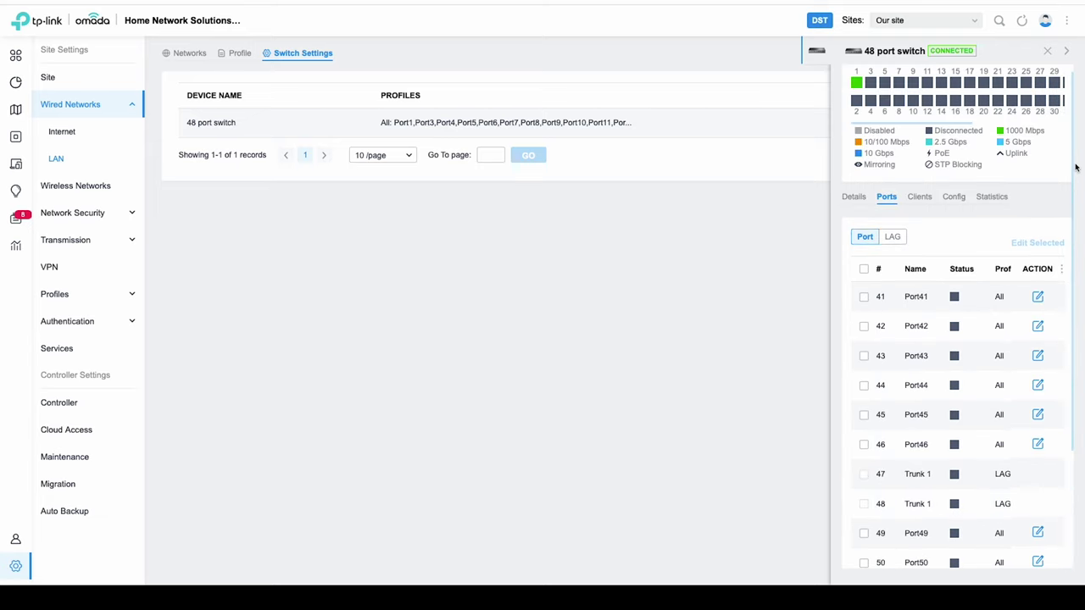
Enable the VOIP and WiFi VLAN interfaces in the 48 port switch's configuration and apply the changes
click(955, 197)
drag(1072, 173, 1072, 218)
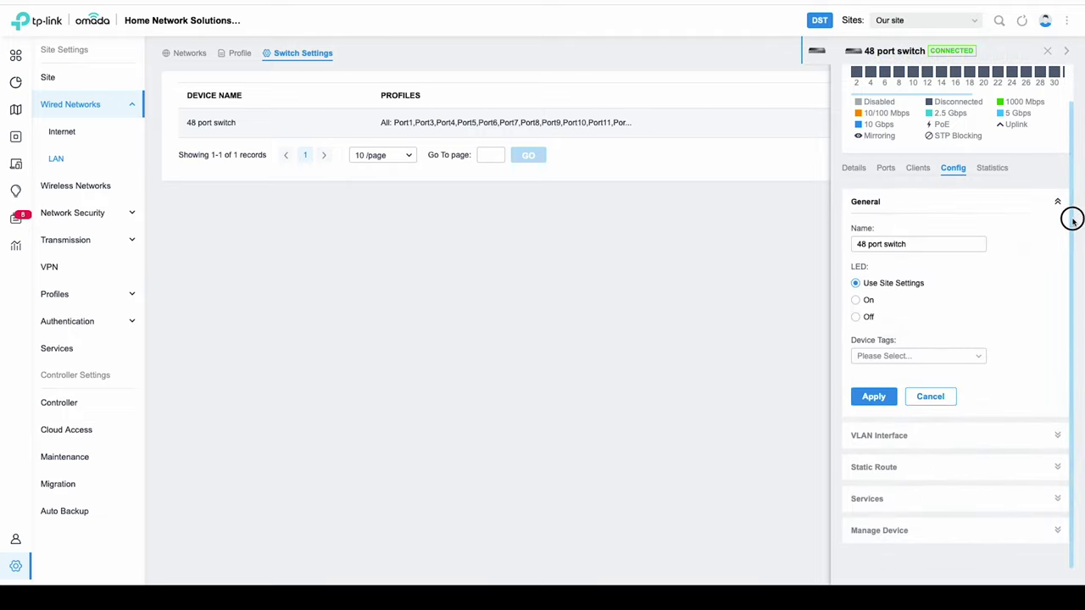
click(890, 436)
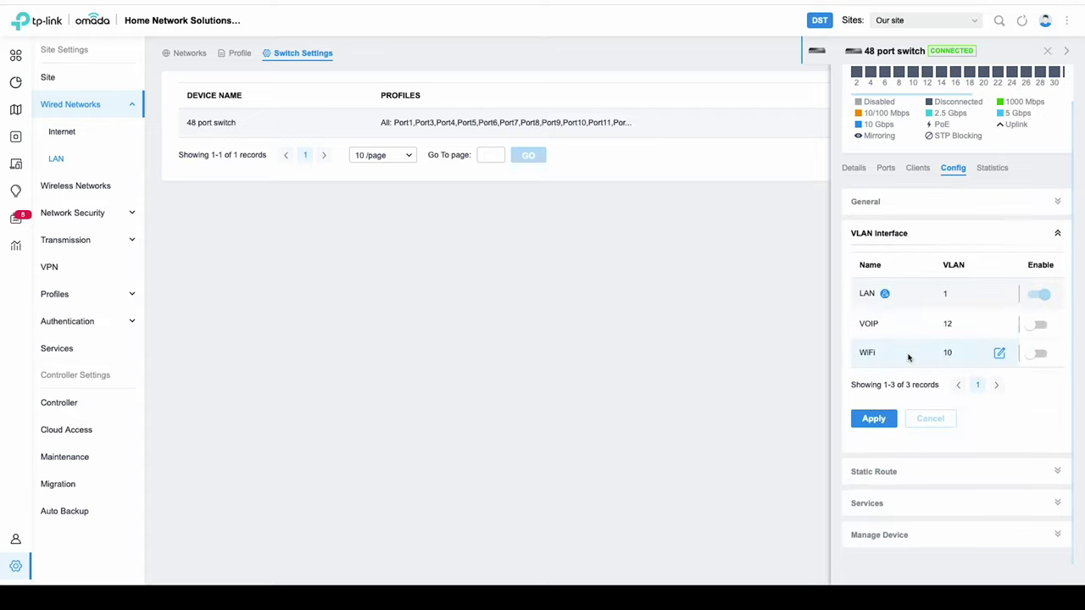
click(1040, 325)
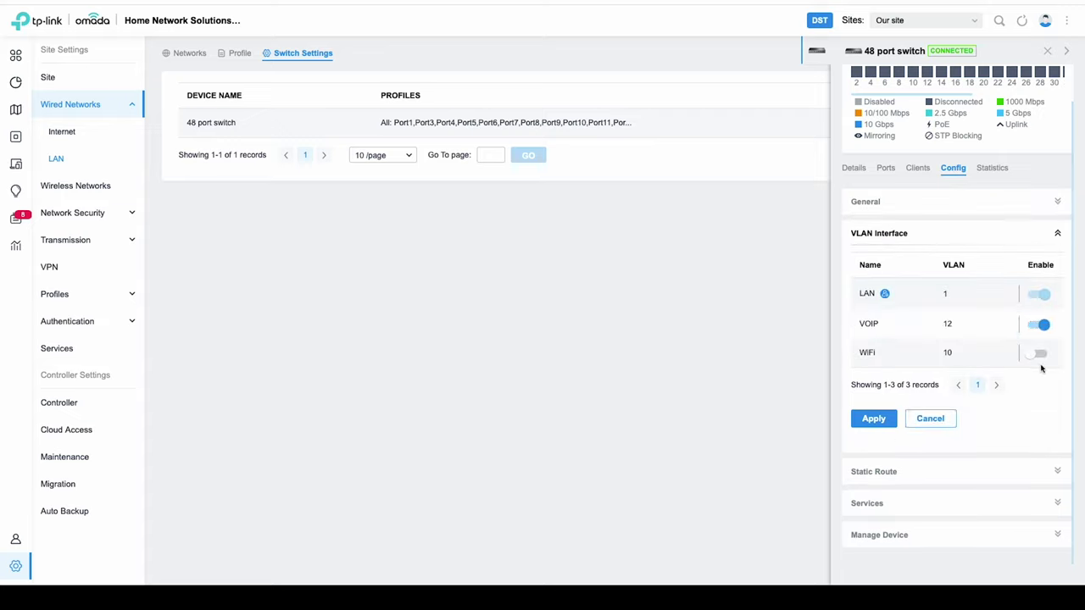
click(1040, 353)
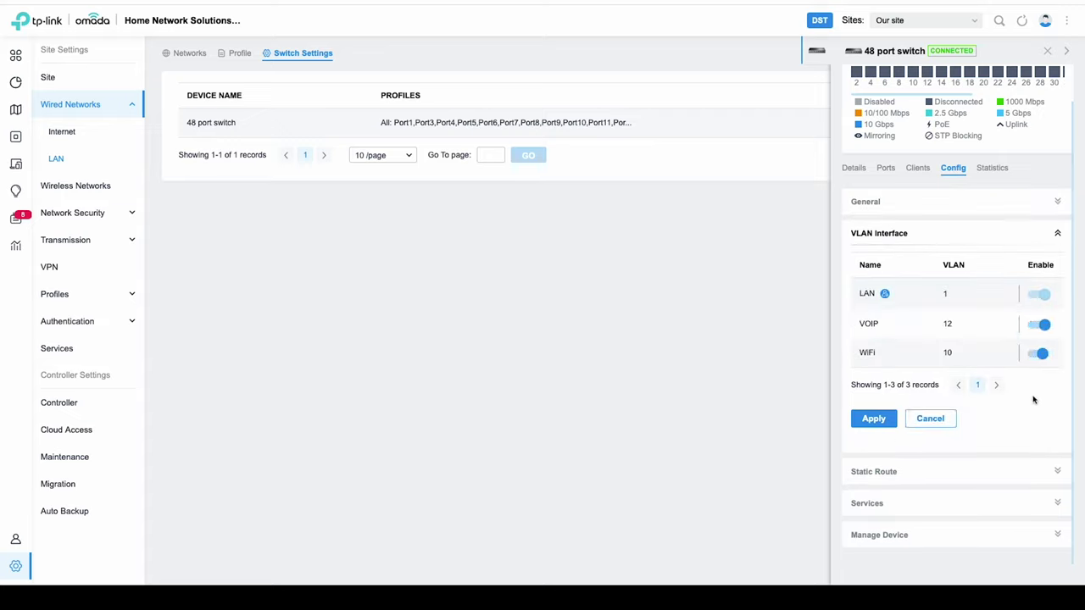
click(874, 419)
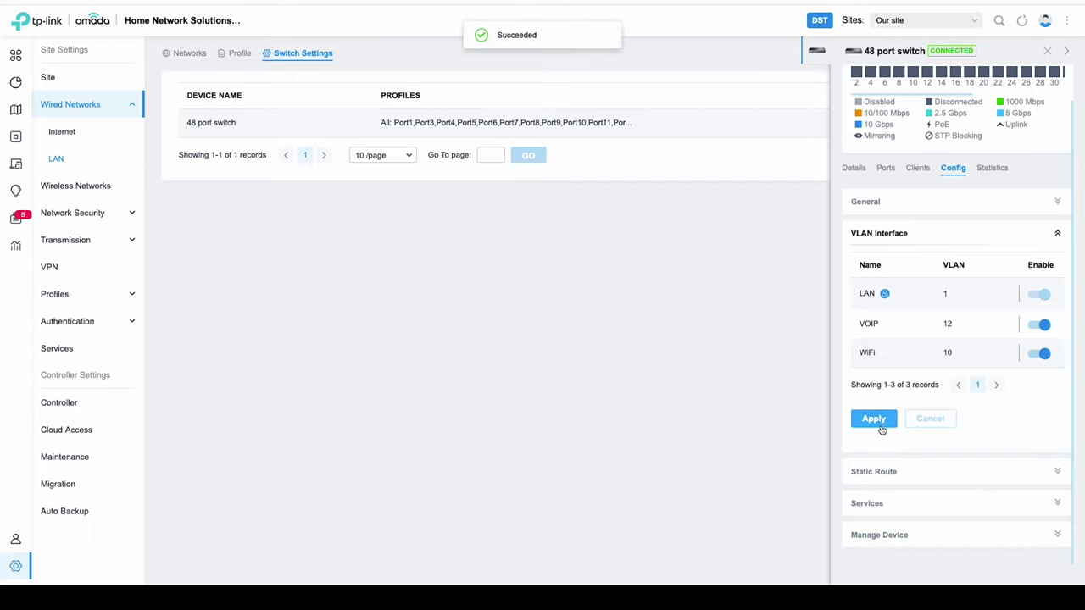
Check the LAN interface entry and the wired networks list, and return to the device list
mouse_move(886, 293)
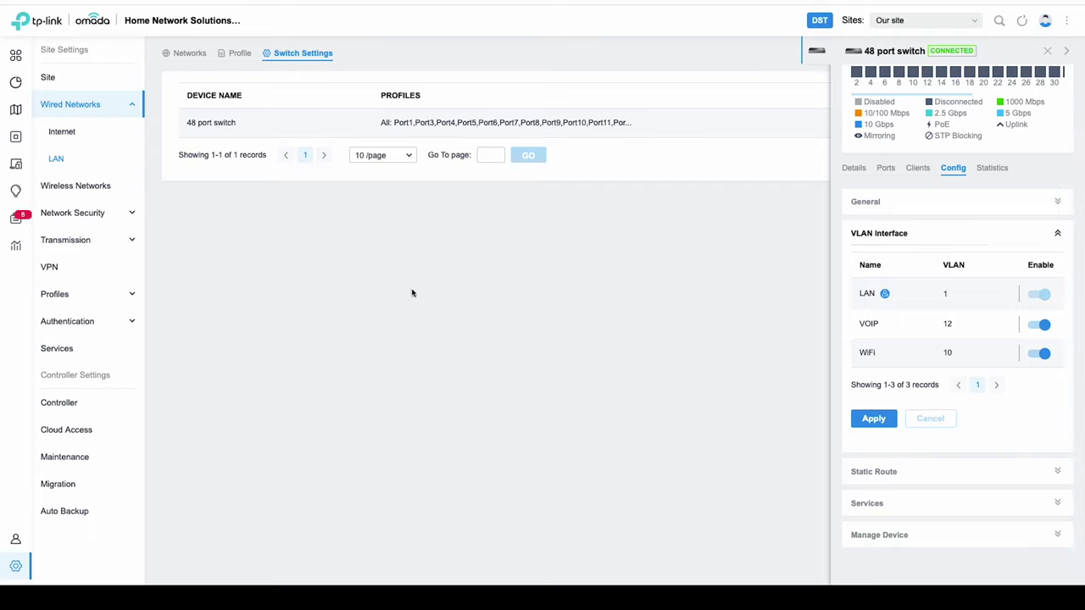
click(184, 53)
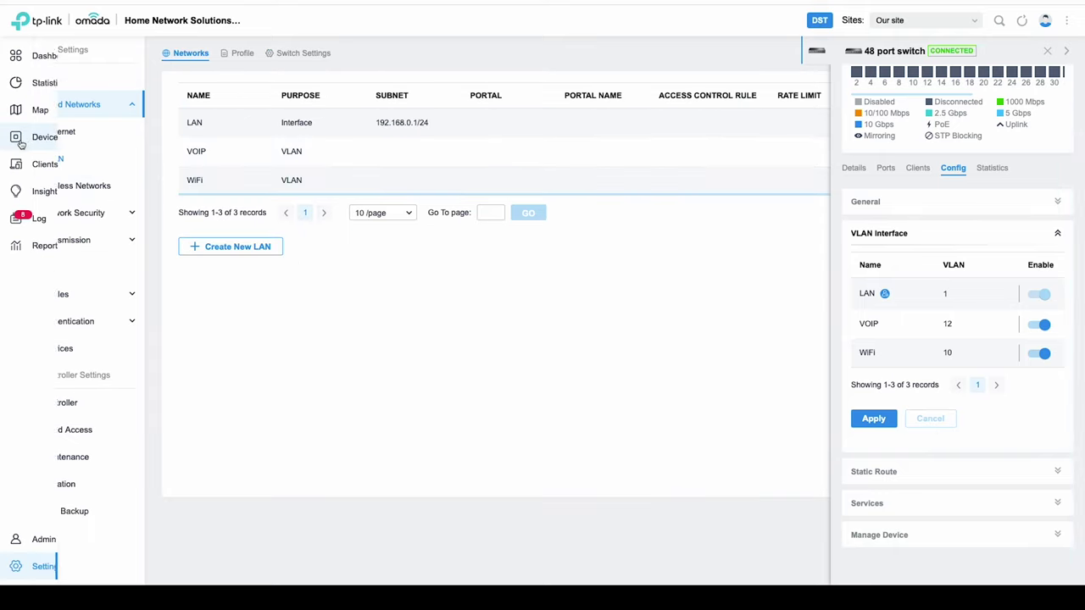
click(34, 137)
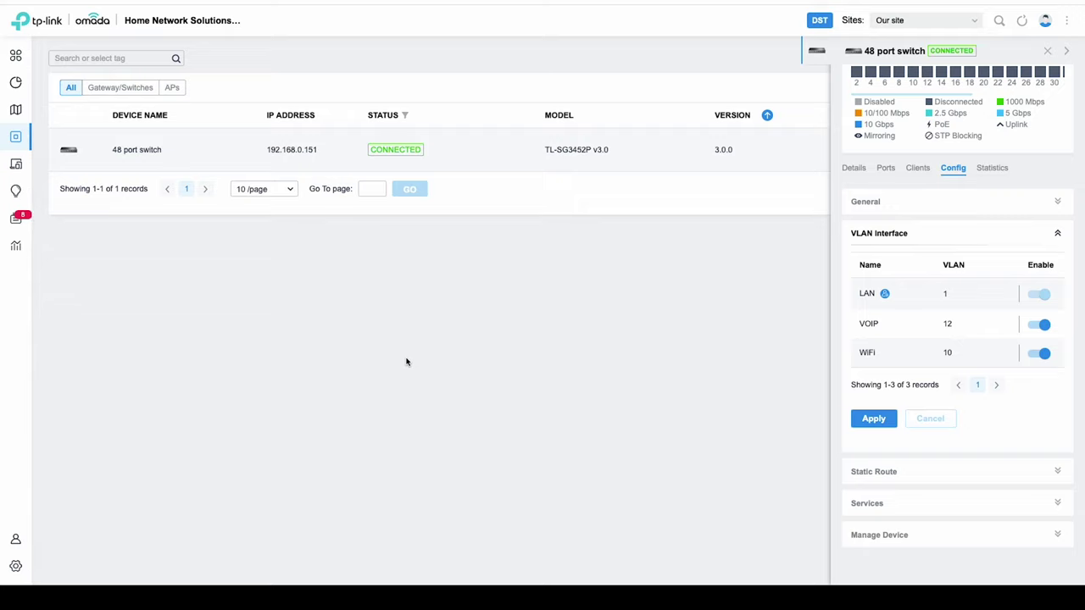